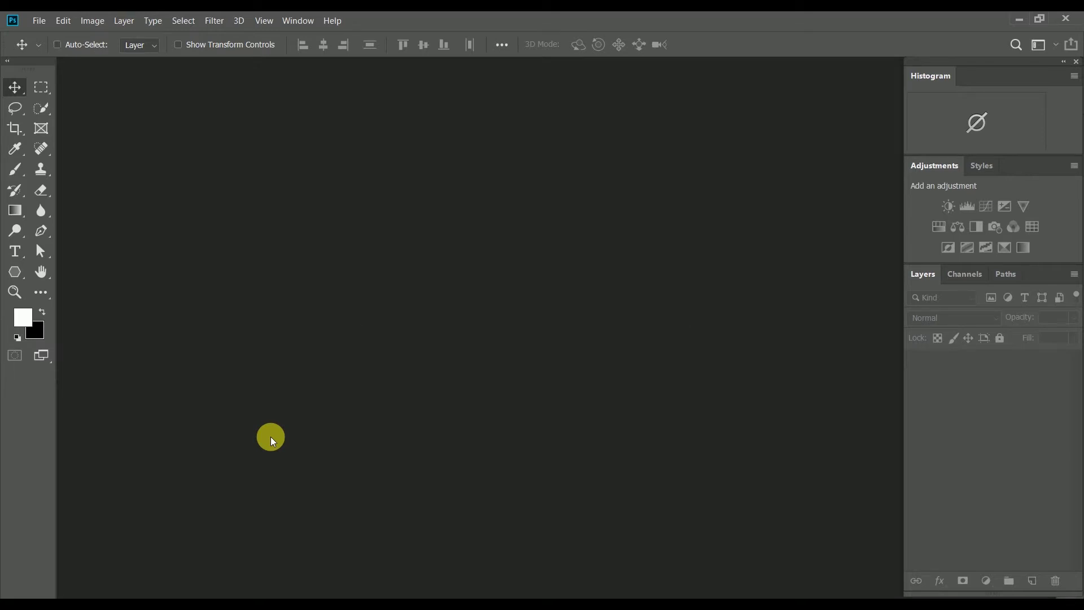
- Open photographer-920128_1280.jpg from STOCK IMAGES and reposition its document window
{"action": "key", "text": "ctrl+o"}
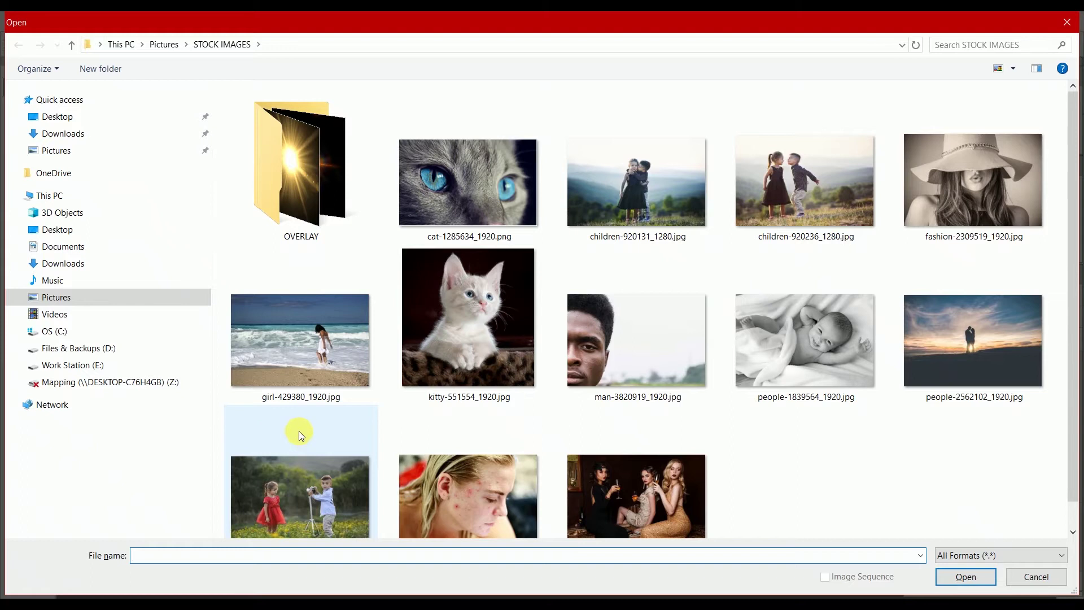
{"action": "left_click", "coordinate": [314, 446]}
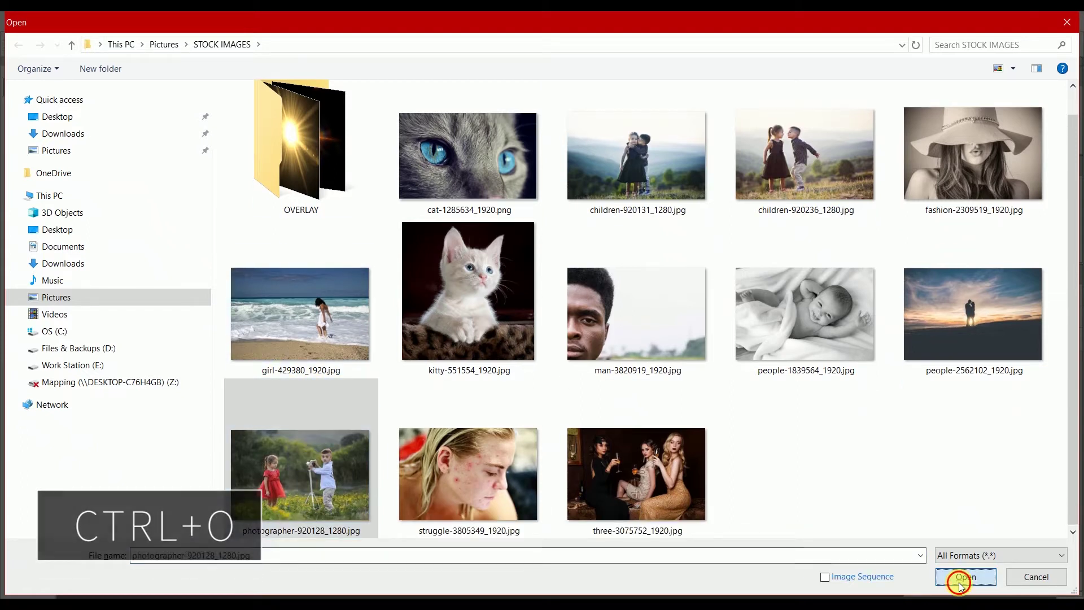
{"action": "left_click", "coordinate": [961, 586]}
{"action": "mouse_move", "coordinate": [314, 72]}
{"action": "left_mouse_down"}
{"action": "mouse_move", "coordinate": [337, 82]}
{"action": "mouse_move", "coordinate": [296, 66]}
{"action": "left_mouse_up"}
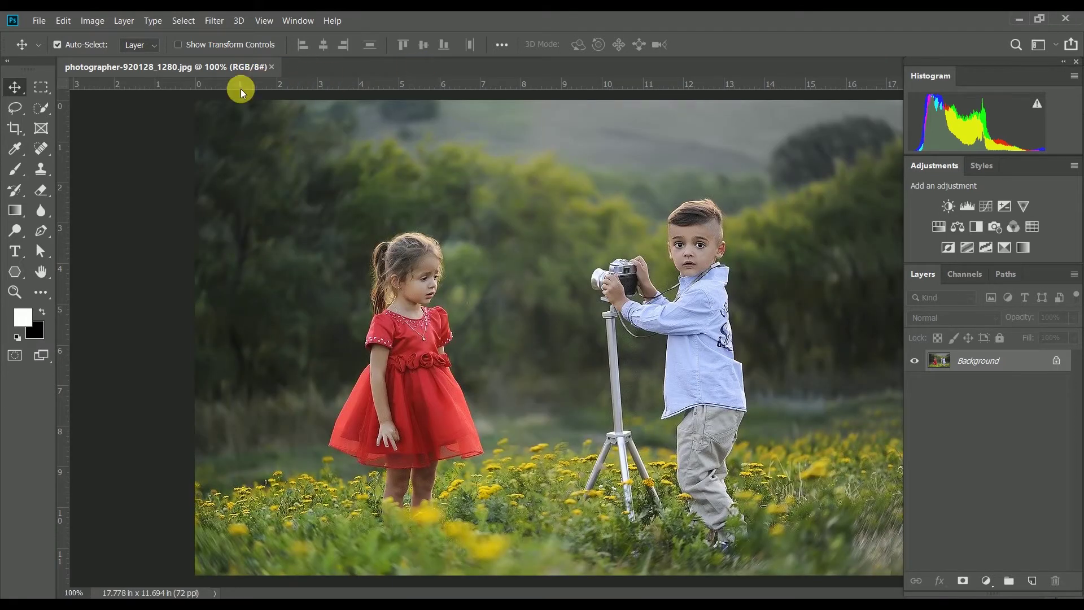
{"action": "left_click", "coordinate": [63, 21]}
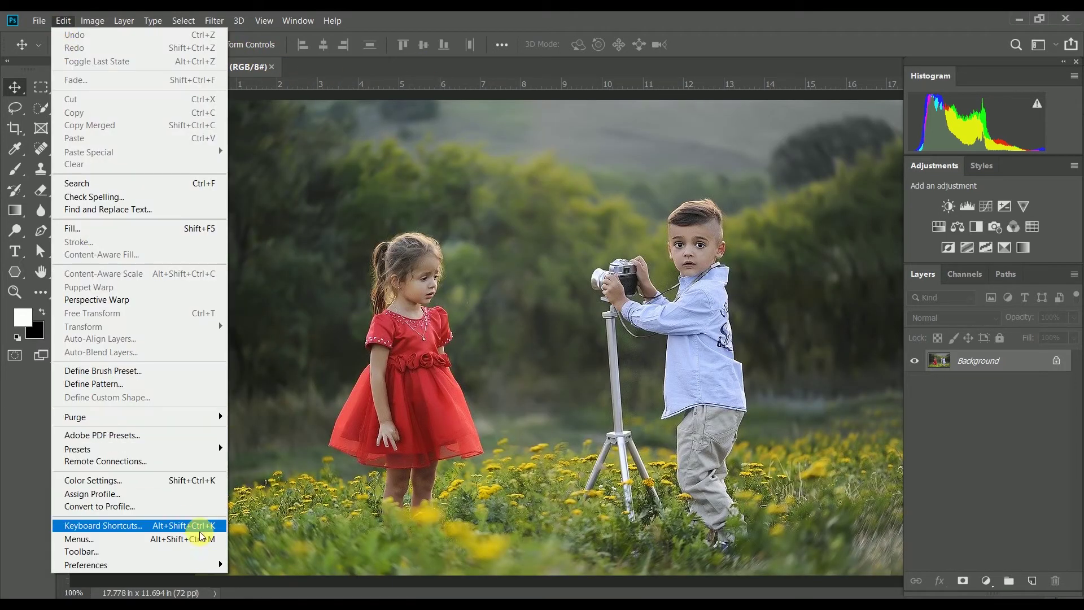
- In the Workspace preferences, enable Open Documents as Tabs and confirm with OK
{"action": "mouse_move", "coordinate": [215, 565]}
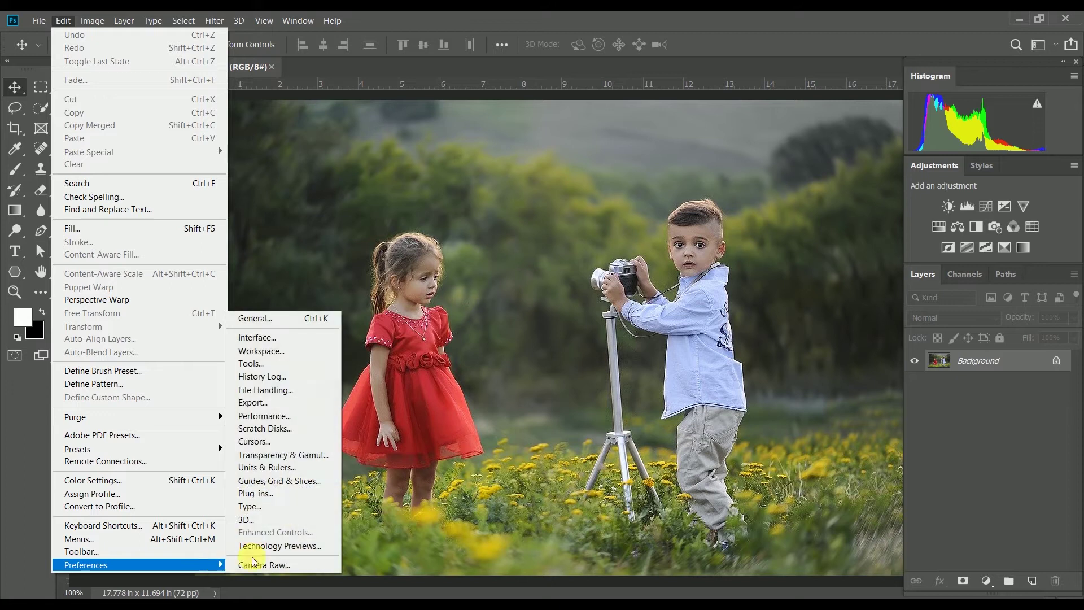
{"action": "left_click", "coordinate": [294, 322]}
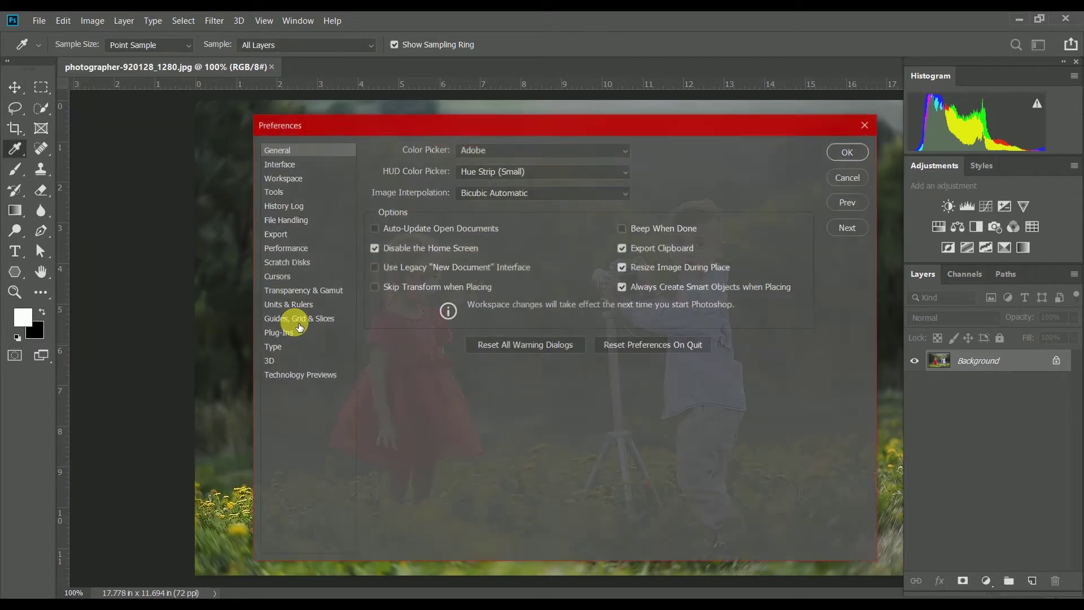
{"action": "left_click", "coordinate": [301, 185]}
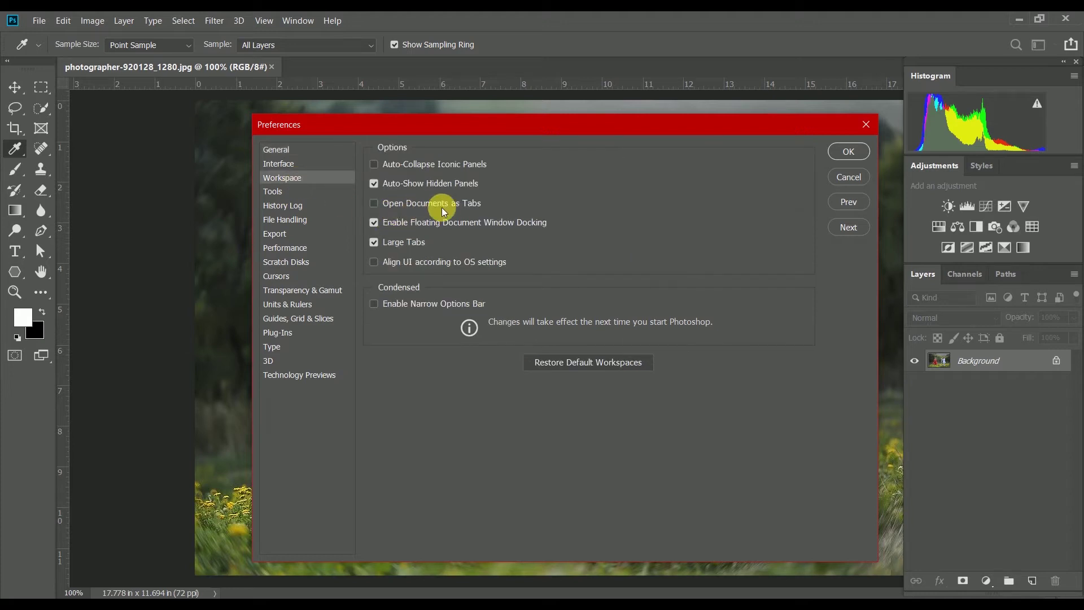
{"action": "left_click", "coordinate": [372, 205]}
{"action": "key", "text": "v"}
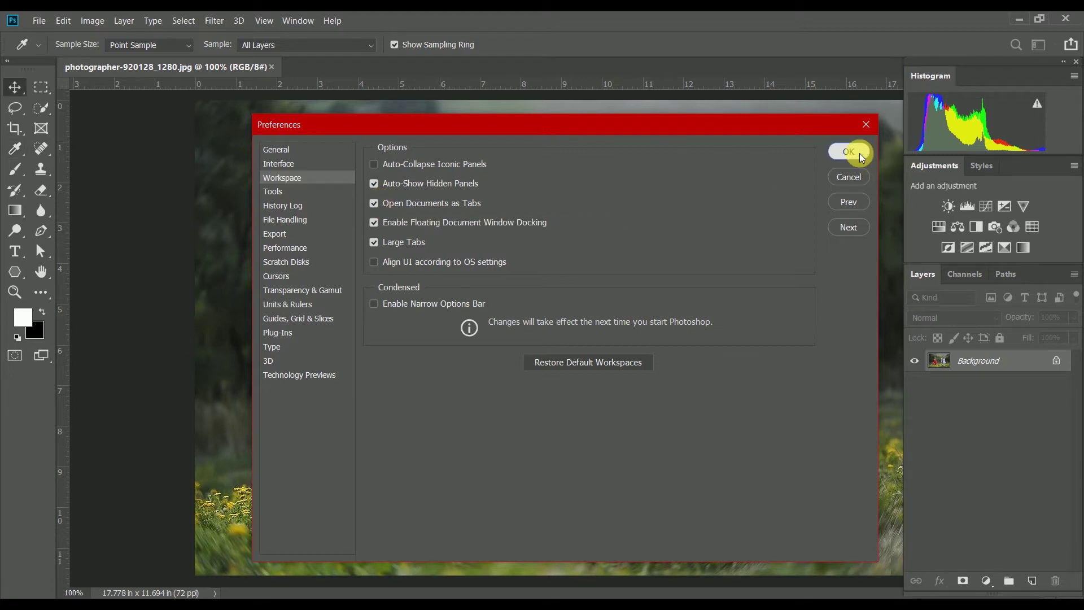
{"action": "left_click", "coordinate": [849, 152]}
- Open sun flare light leak burn glare (1).jpg from the OVERLAY folder
{"action": "left_click", "coordinate": [54, 22]}
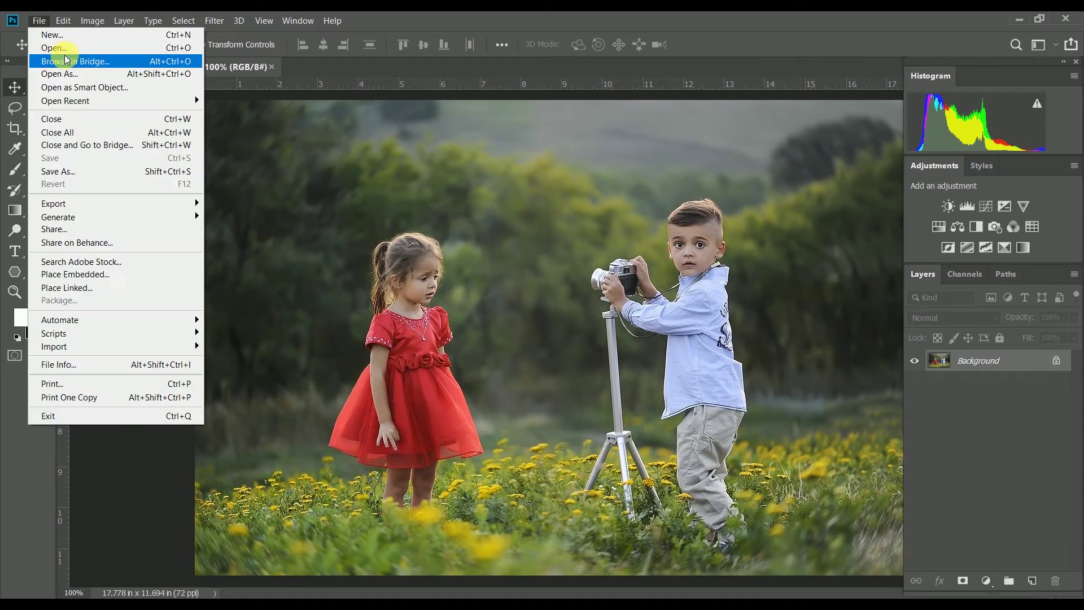
{"action": "left_click", "coordinate": [66, 47]}
{"action": "double_click", "coordinate": [327, 175]}
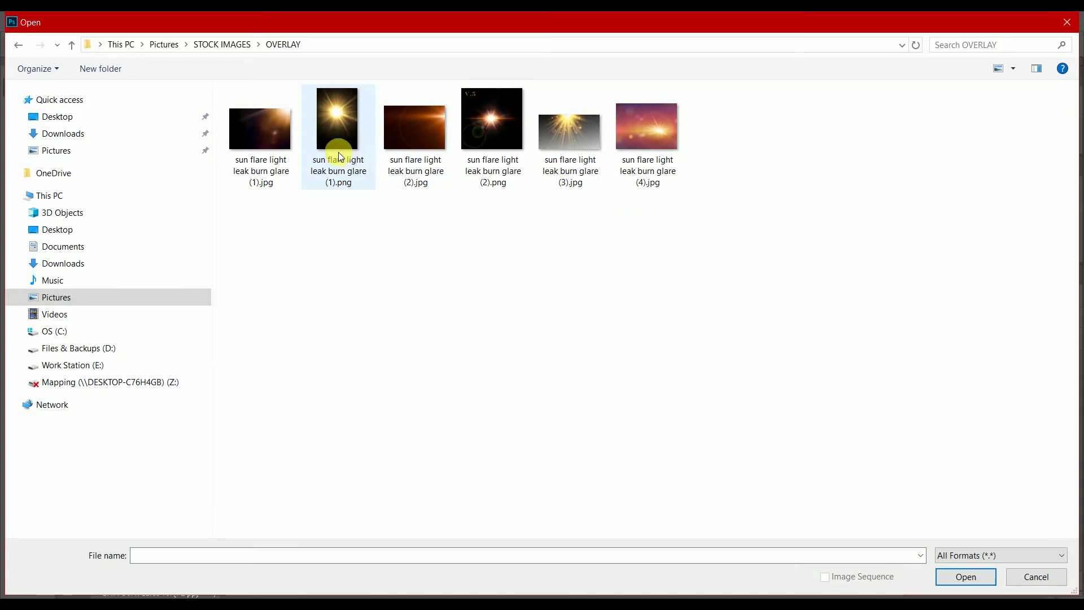
{"action": "left_click", "coordinate": [260, 128]}
{"action": "left_click", "coordinate": [981, 578]}
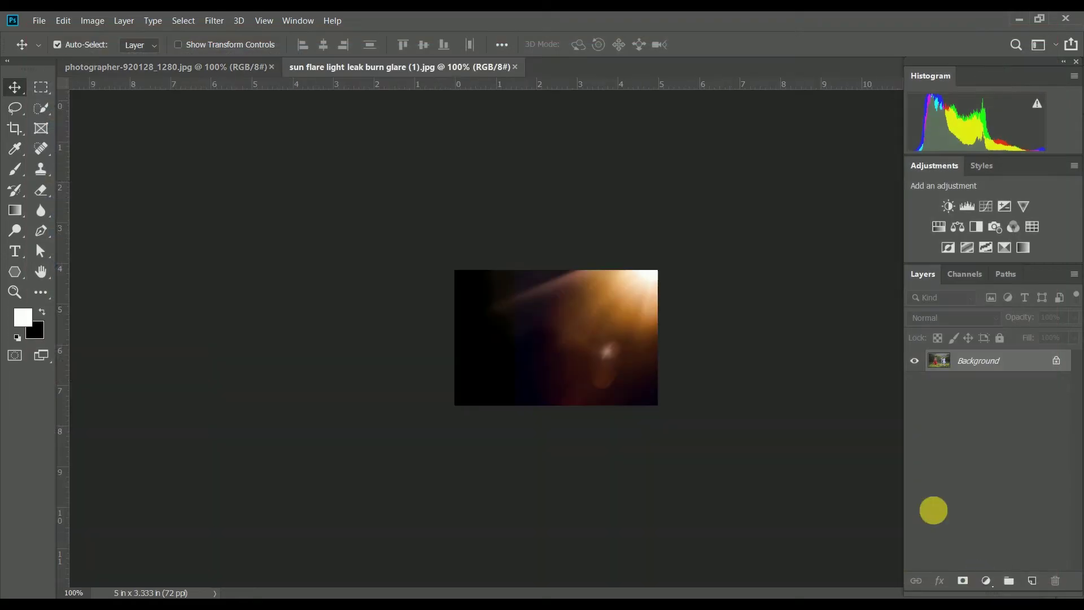
- Switch between the kids photo and sun flare tabs, ending on the kids photo
{"action": "left_click", "coordinate": [252, 69]}
{"action": "left_click", "coordinate": [291, 65]}
{"action": "left_click", "coordinate": [264, 66]}
{"action": "left_click", "coordinate": [310, 66]}
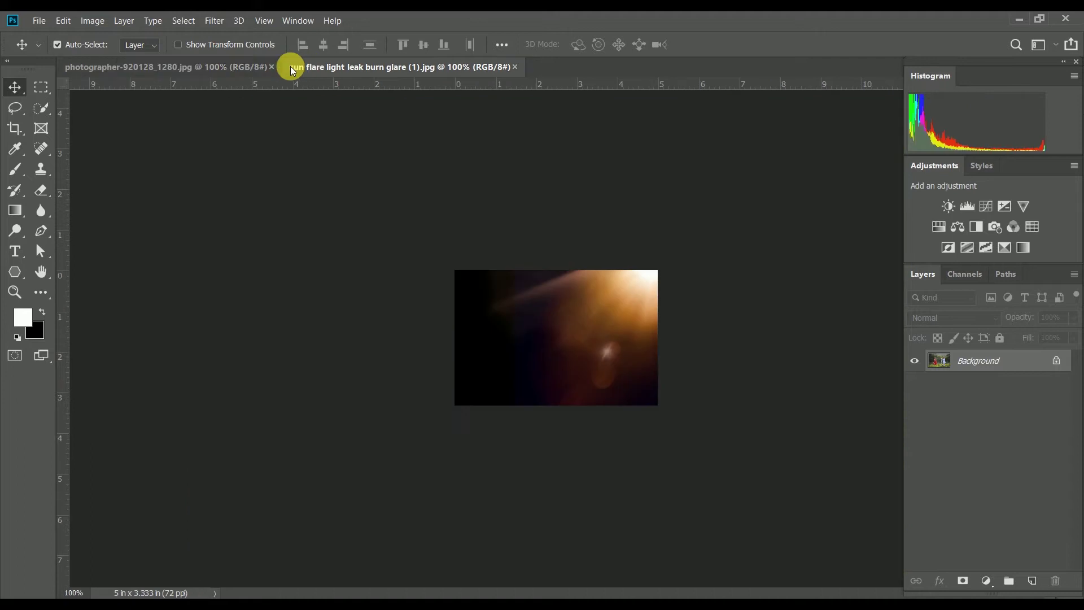
{"action": "left_click", "coordinate": [225, 66]}
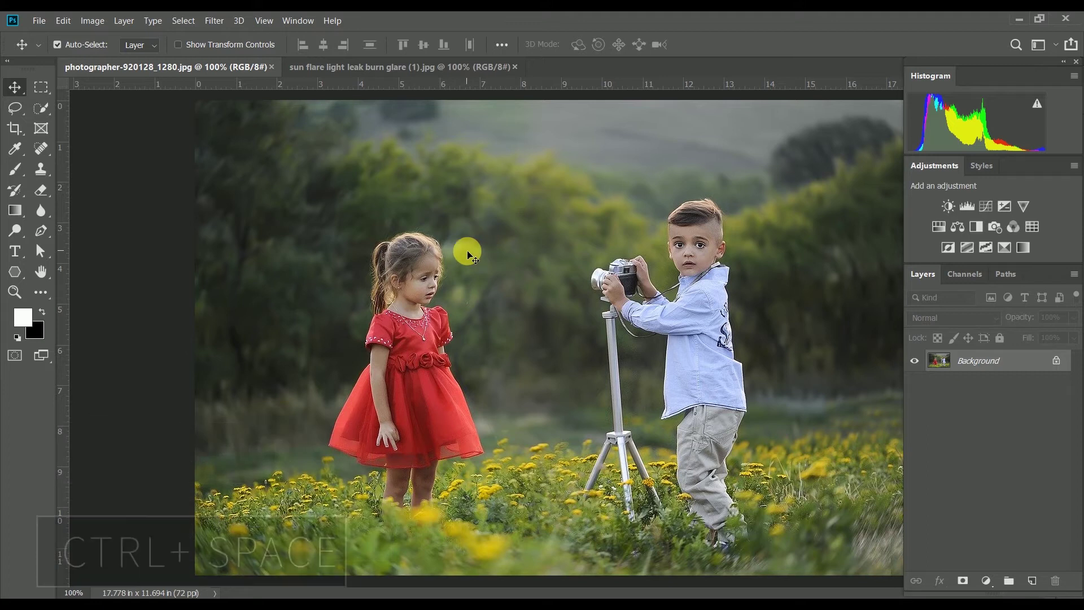
- Inspect the kids photo zoomed and full screen, then return to tabs and choose the Spot Healing Brush
{"action": "key", "text": "ctrl"}
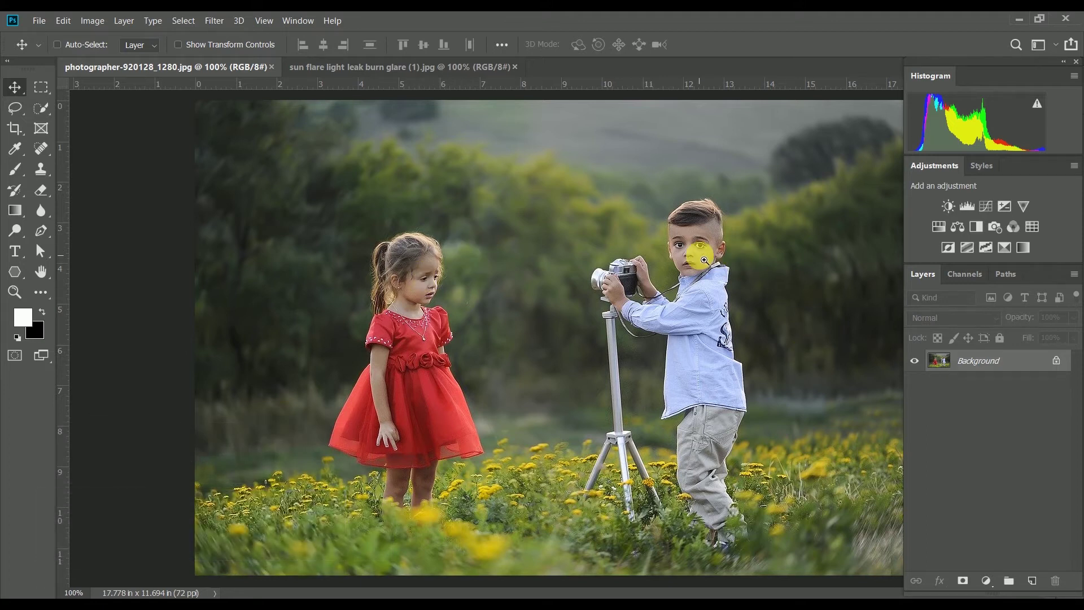
{"action": "left_click_drag", "start_coordinate": [712, 276], "coordinate": [395, 317]}
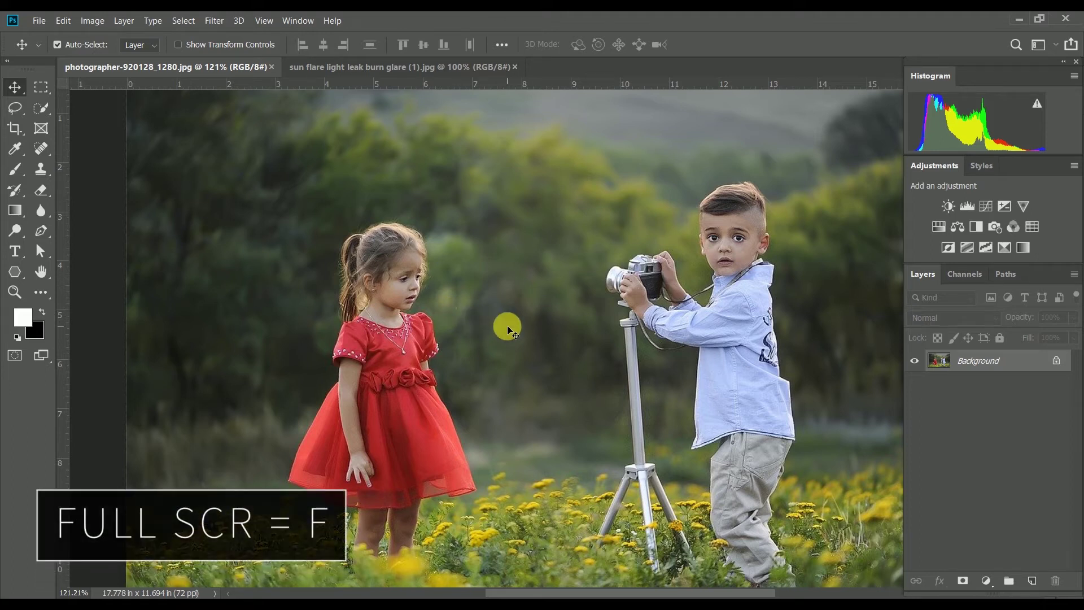
{"action": "key", "text": "f"}
{"action": "left_click_drag", "start_coordinate": [541, 332], "coordinate": [571, 313]}
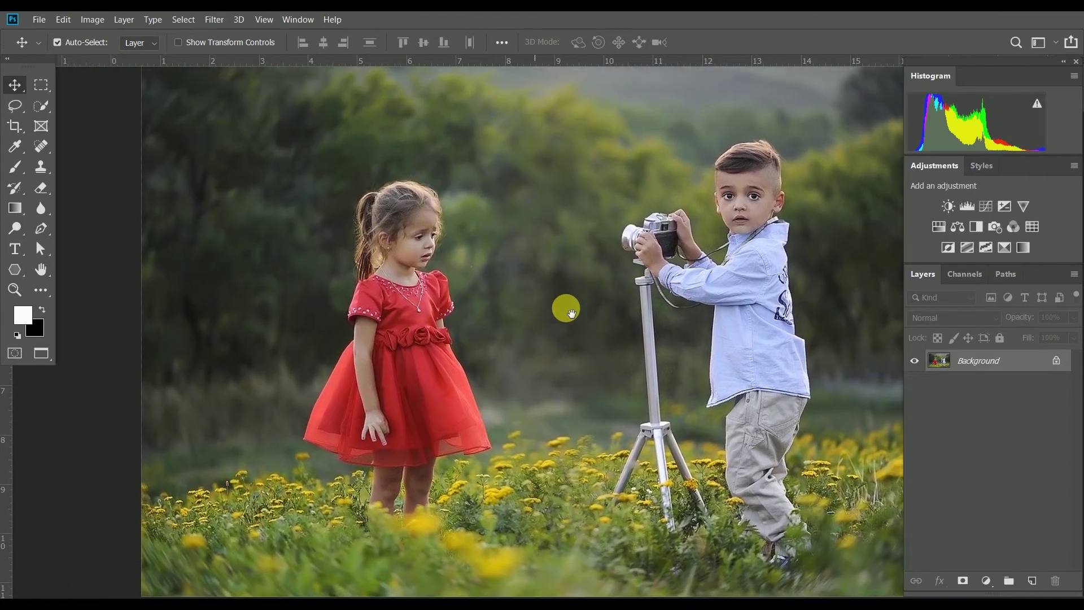
{"action": "key", "text": "f"}
{"action": "key", "text": "f"}
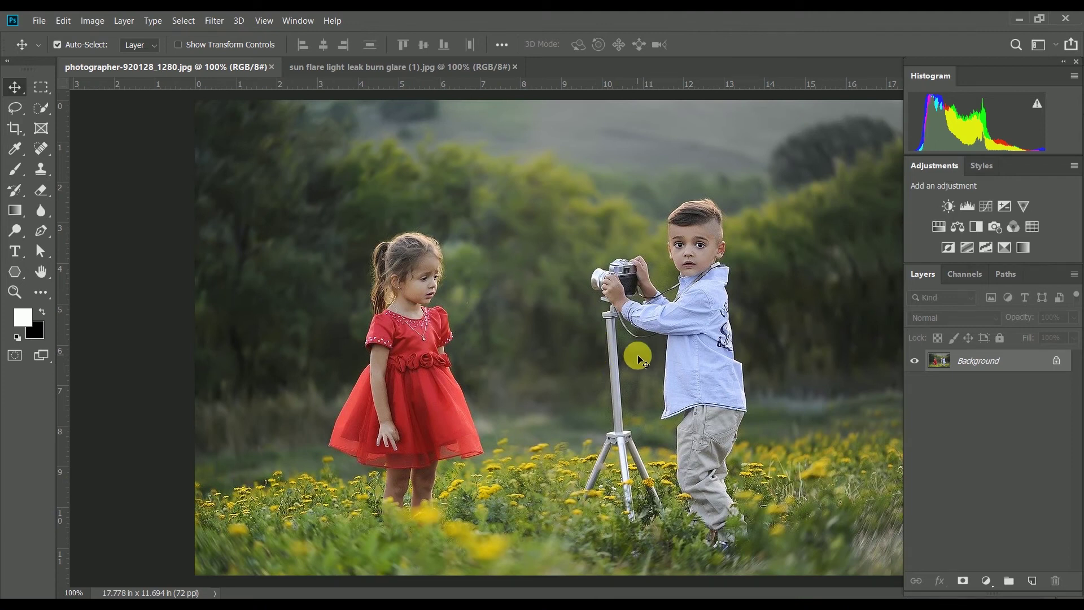
{"action": "left_click", "coordinate": [41, 145]}
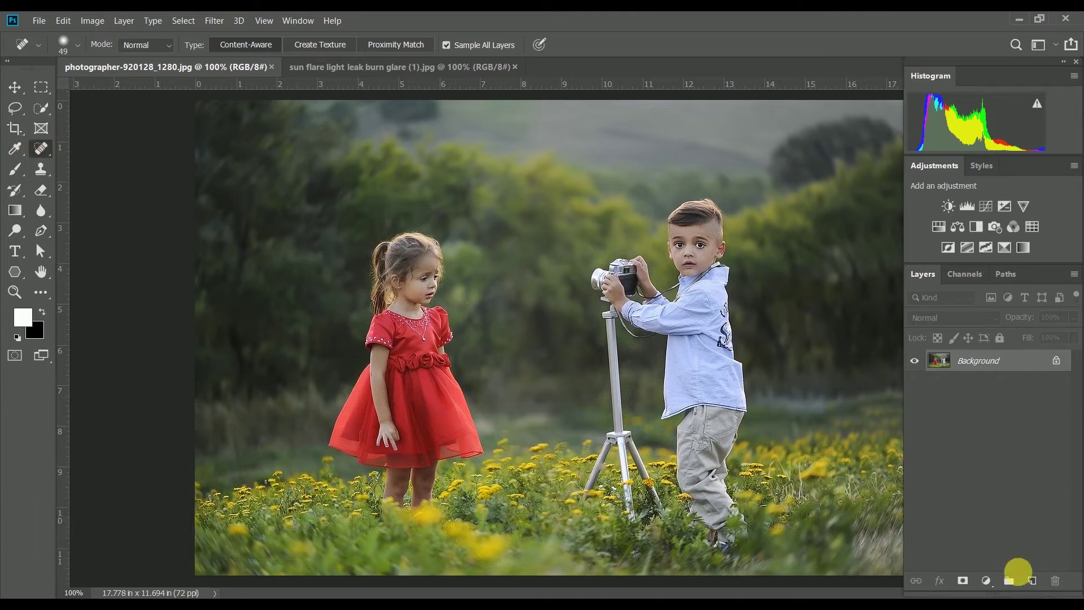
- On a new Layer 1, heal out the girl and leftover traces, then hide the layer to compare
{"action": "left_click", "coordinate": [1033, 580]}
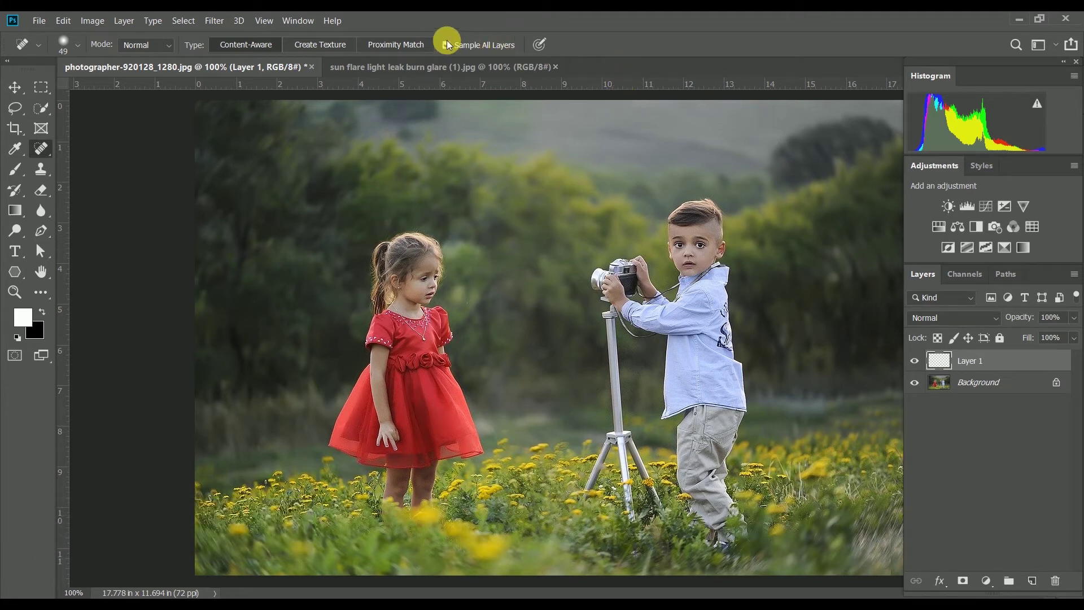
{"action": "scroll", "coordinate": [421, 364], "scroll_direction": "up", "scroll_amount": 1}
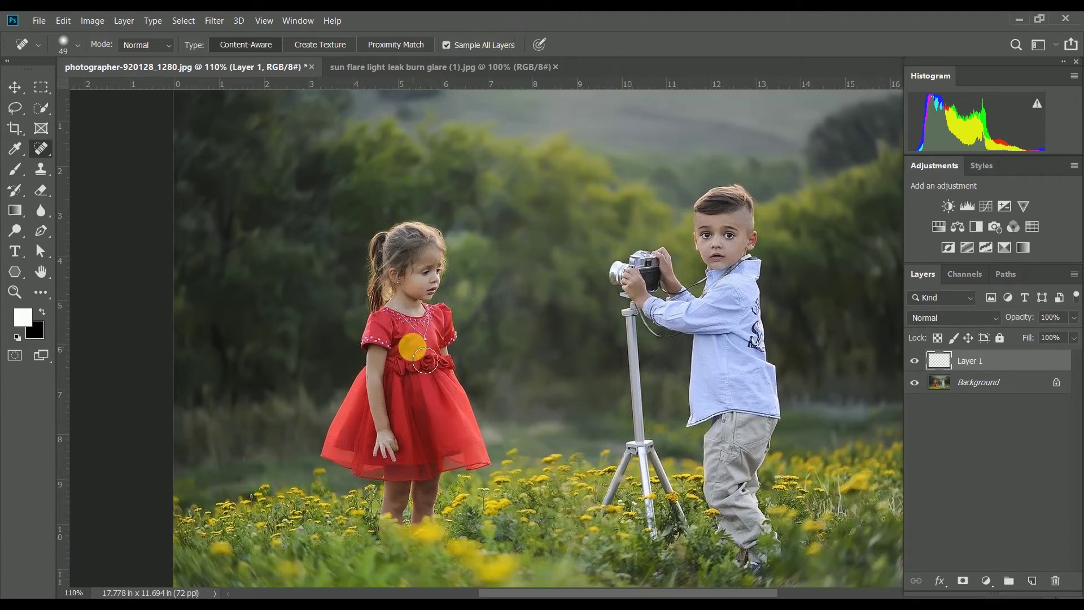
{"action": "mouse_move", "coordinate": [444, 243]}
{"action": "left_mouse_down"}
{"action": "mouse_move", "coordinate": [398, 244]}
{"action": "mouse_move", "coordinate": [388, 354]}
{"action": "mouse_move", "coordinate": [410, 263]}
{"action": "mouse_move", "coordinate": [416, 327]}
{"action": "mouse_move", "coordinate": [443, 267]}
{"action": "mouse_move", "coordinate": [441, 323]}
{"action": "mouse_move", "coordinate": [421, 246]}
{"action": "mouse_move", "coordinate": [505, 482]}
{"action": "mouse_move", "coordinate": [465, 487]}
{"action": "mouse_move", "coordinate": [448, 499]}
{"action": "mouse_move", "coordinate": [439, 535]}
{"action": "mouse_move", "coordinate": [427, 535]}
{"action": "mouse_move", "coordinate": [429, 475]}
{"action": "mouse_move", "coordinate": [426, 520]}
{"action": "mouse_move", "coordinate": [409, 529]}
{"action": "mouse_move", "coordinate": [402, 481]}
{"action": "mouse_move", "coordinate": [400, 509]}
{"action": "mouse_move", "coordinate": [409, 467]}
{"action": "mouse_move", "coordinate": [421, 492]}
{"action": "mouse_move", "coordinate": [333, 466]}
{"action": "mouse_move", "coordinate": [395, 348]}
{"action": "mouse_move", "coordinate": [385, 363]}
{"action": "mouse_move", "coordinate": [380, 346]}
{"action": "mouse_move", "coordinate": [399, 301]}
{"action": "mouse_move", "coordinate": [389, 298]}
{"action": "mouse_move", "coordinate": [388, 316]}
{"action": "mouse_move", "coordinate": [405, 286]}
{"action": "mouse_move", "coordinate": [394, 392]}
{"action": "mouse_move", "coordinate": [380, 423]}
{"action": "mouse_move", "coordinate": [374, 412]}
{"action": "mouse_move", "coordinate": [362, 459]}
{"action": "mouse_move", "coordinate": [484, 465]}
{"action": "mouse_move", "coordinate": [455, 468]}
{"action": "mouse_move", "coordinate": [475, 455]}
{"action": "mouse_move", "coordinate": [444, 328]}
{"action": "mouse_move", "coordinate": [473, 433]}
{"action": "mouse_move", "coordinate": [431, 316]}
{"action": "mouse_move", "coordinate": [452, 434]}
{"action": "mouse_move", "coordinate": [421, 321]}
{"action": "mouse_move", "coordinate": [437, 431]}
{"action": "mouse_move", "coordinate": [415, 453]}
{"action": "mouse_move", "coordinate": [397, 346]}
{"action": "mouse_move", "coordinate": [368, 459]}
{"action": "mouse_move", "coordinate": [444, 447]}
{"action": "mouse_move", "coordinate": [400, 451]}
{"action": "mouse_move", "coordinate": [426, 413]}
{"action": "mouse_move", "coordinate": [419, 272]}
{"action": "mouse_move", "coordinate": [408, 255]}
{"action": "mouse_move", "coordinate": [460, 242]}
{"action": "mouse_move", "coordinate": [446, 339]}
{"action": "left_mouse_up"}
{"action": "left_click", "coordinate": [343, 464]}
{"action": "mouse_move", "coordinate": [343, 464]}
{"action": "left_mouse_down"}
{"action": "mouse_move", "coordinate": [374, 469]}
{"action": "mouse_move", "coordinate": [384, 494]}
{"action": "left_mouse_up"}
{"action": "left_click_drag", "start_coordinate": [311, 260], "coordinate": [303, 267]}
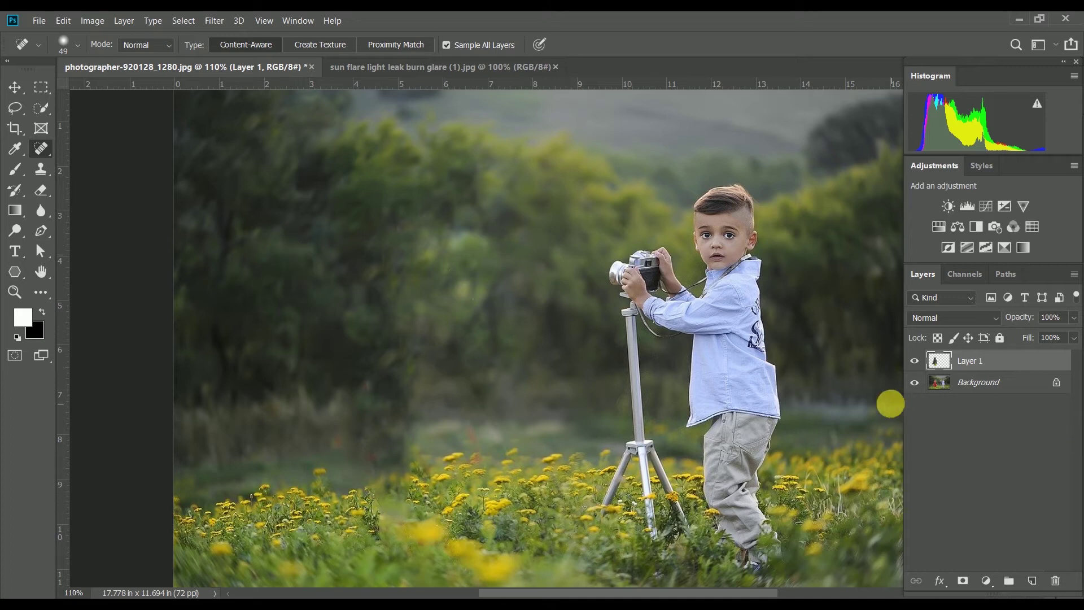
{"action": "left_click", "coordinate": [919, 362]}
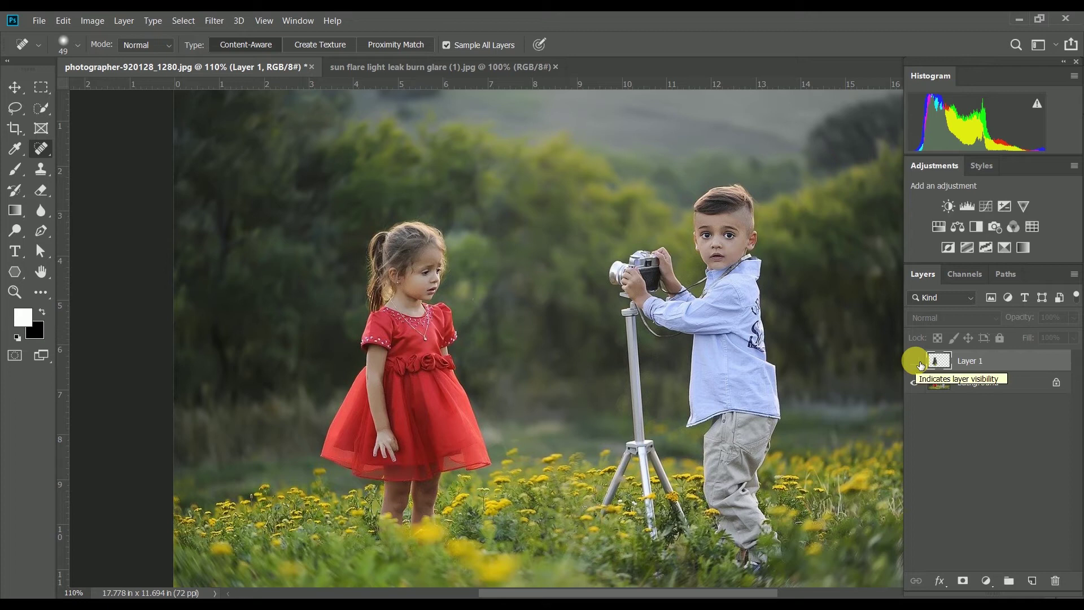
{"action": "left_click", "coordinate": [920, 363]}
{"action": "left_click", "coordinate": [916, 362]}
{"action": "left_click", "coordinate": [917, 362]}
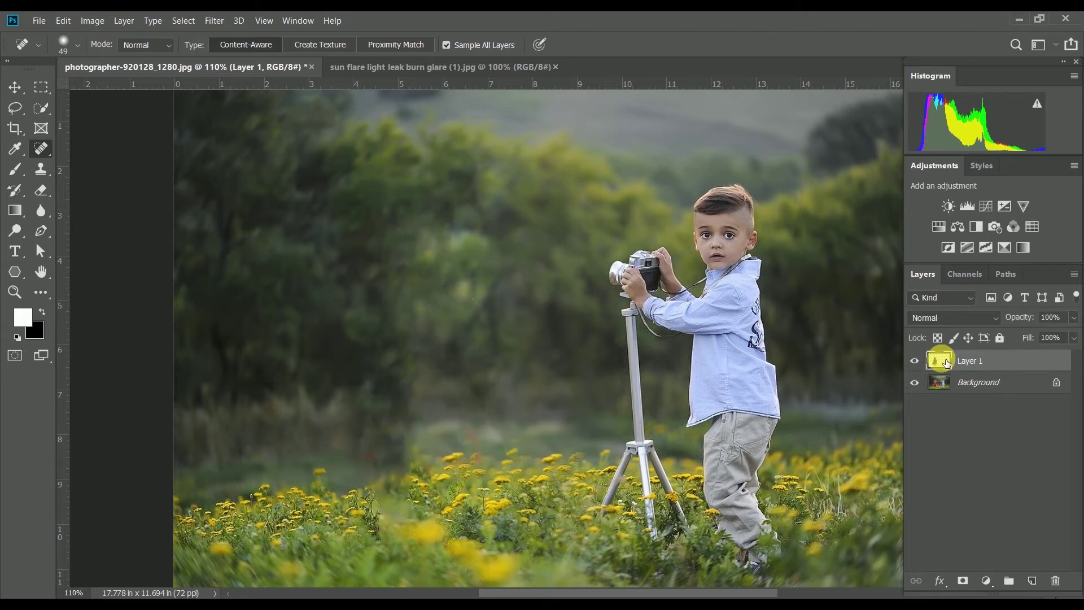
{"action": "left_click", "coordinate": [15, 87]}
{"action": "left_click_drag", "start_coordinate": [439, 306], "coordinate": [586, 296]}
{"action": "key", "text": "ctrl+z"}
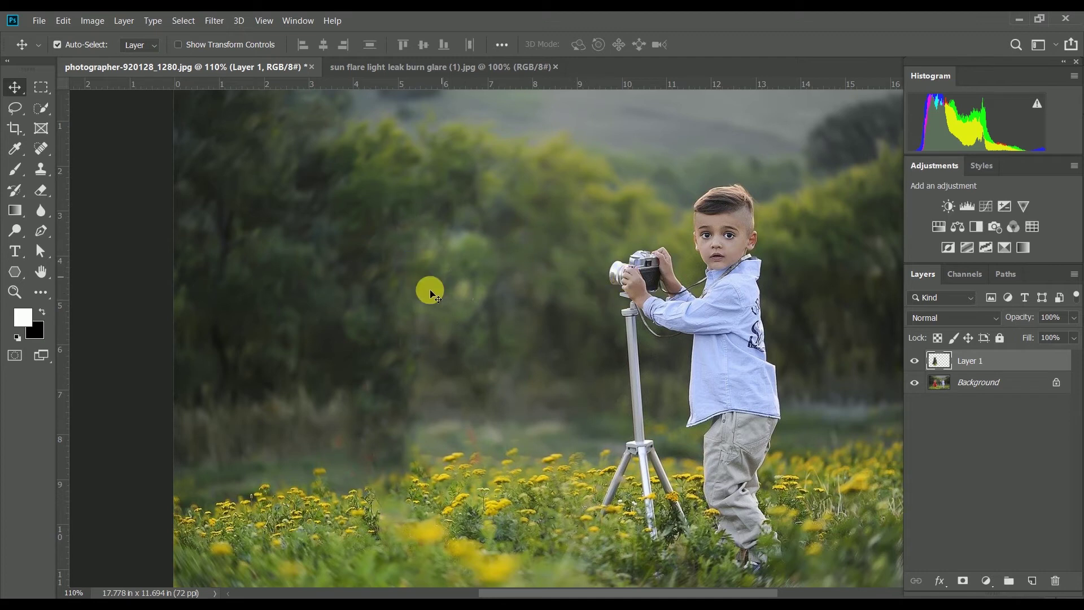
{"action": "scroll", "coordinate": [223, 208], "scroll_direction": "down", "scroll_amount": 3}
{"action": "left_click", "coordinate": [4, 128]}
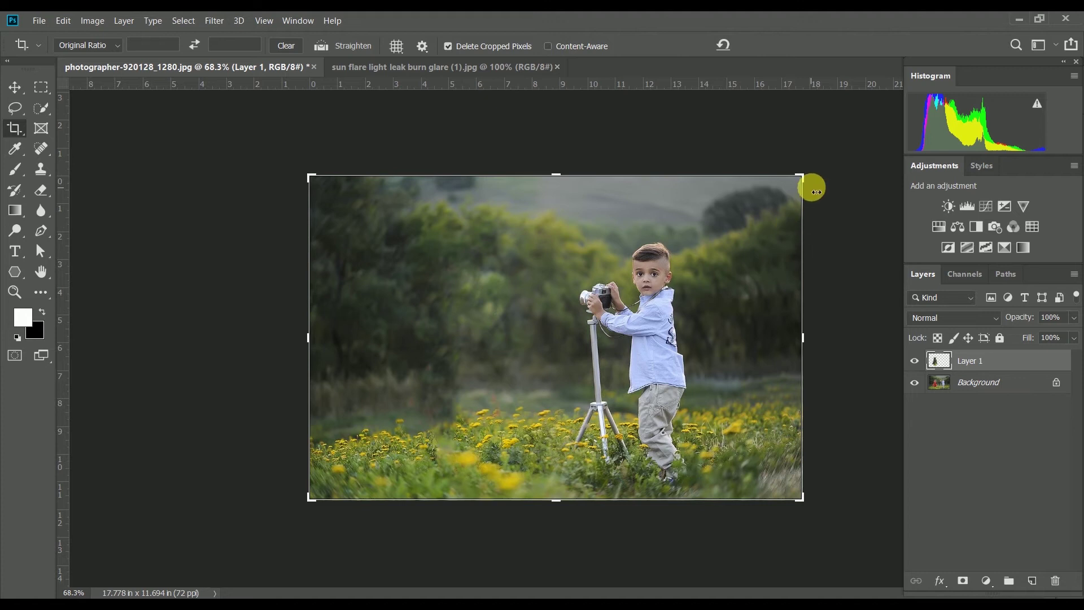
{"action": "left_click_drag", "start_coordinate": [805, 178], "coordinate": [762, 205]}
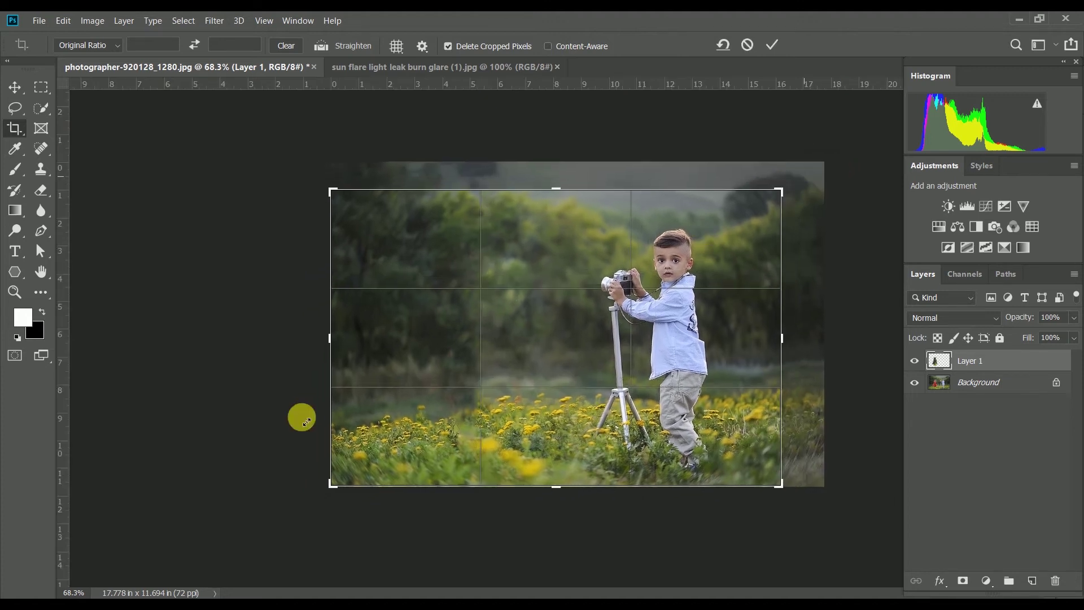
{"action": "left_click_drag", "start_coordinate": [333, 486], "coordinate": [348, 476]}
{"action": "left_click", "coordinate": [98, 50]}
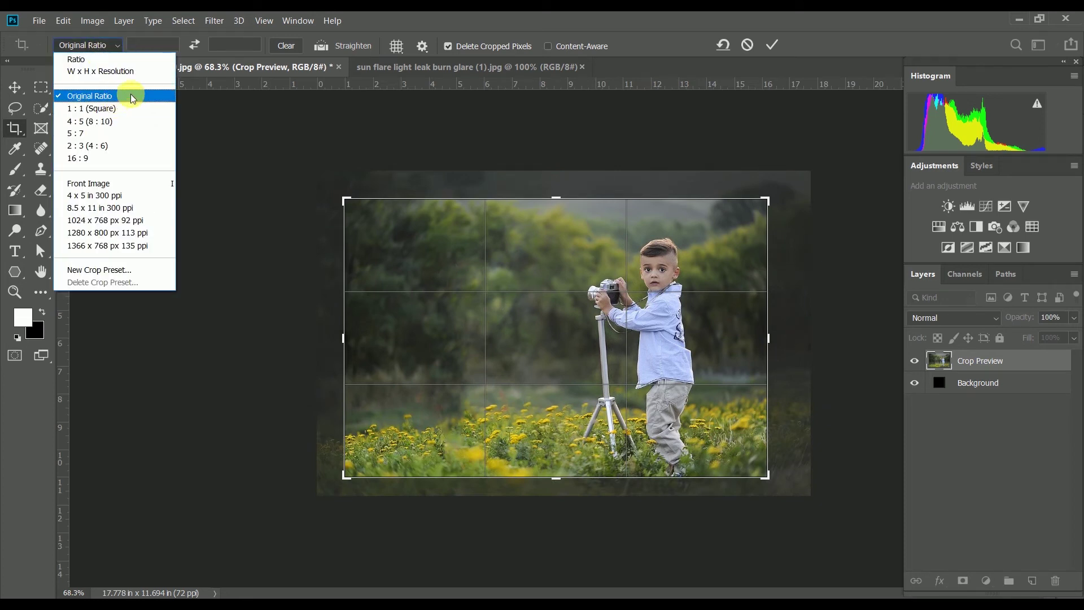
{"action": "left_click", "coordinate": [132, 109]}
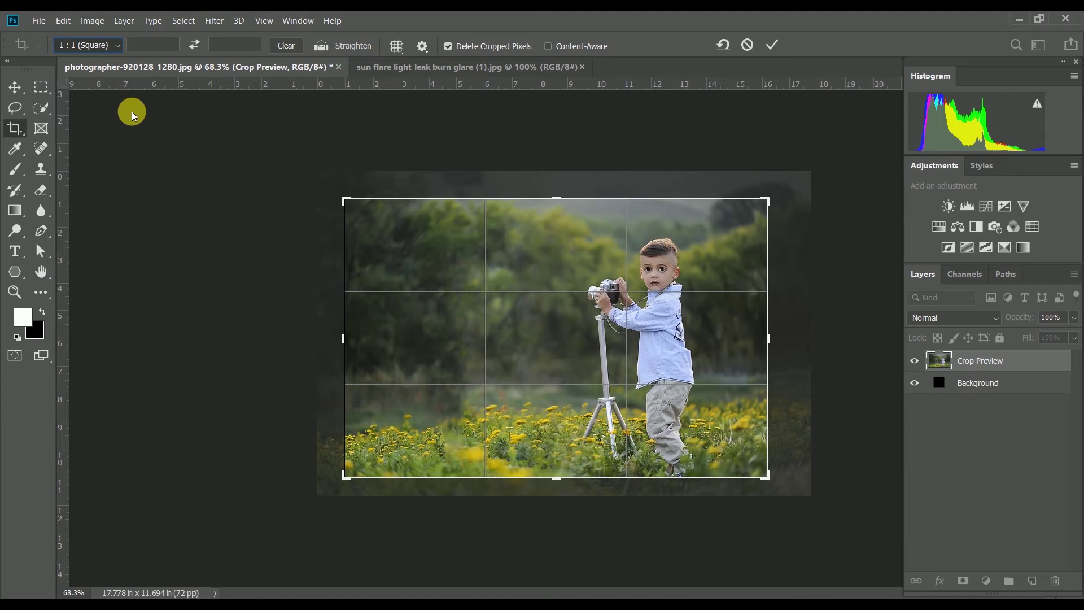
{"action": "mouse_move", "coordinate": [615, 300]}
{"action": "left_mouse_down"}
{"action": "mouse_move", "coordinate": [614, 315]}
{"action": "mouse_move", "coordinate": [600, 307]}
{"action": "mouse_move", "coordinate": [609, 318]}
{"action": "left_mouse_up"}
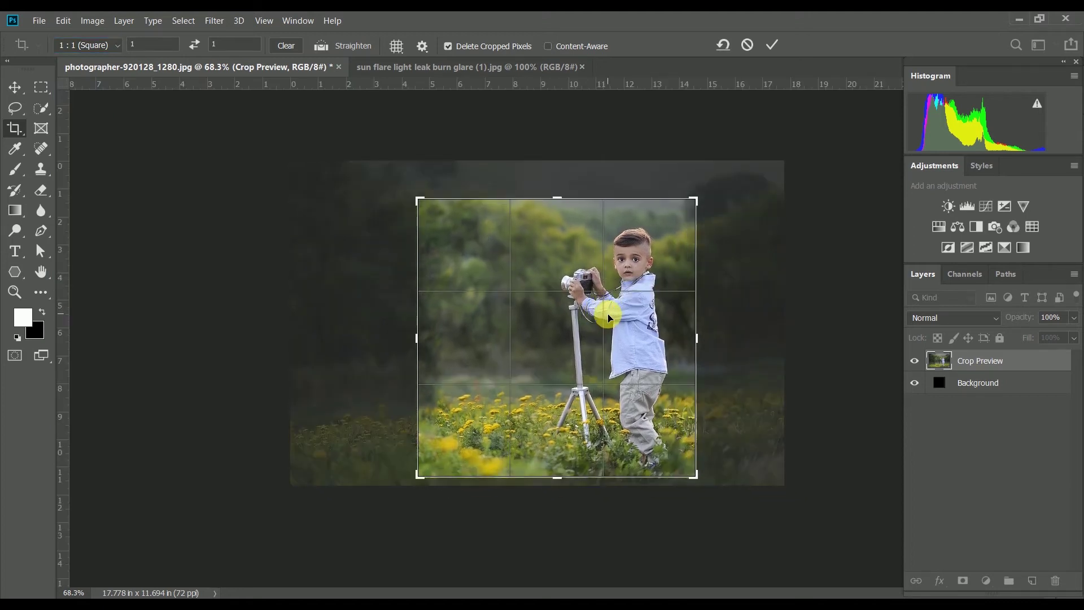
{"action": "key", "text": "Return"}
{"action": "key", "text": "ctrl+z"}
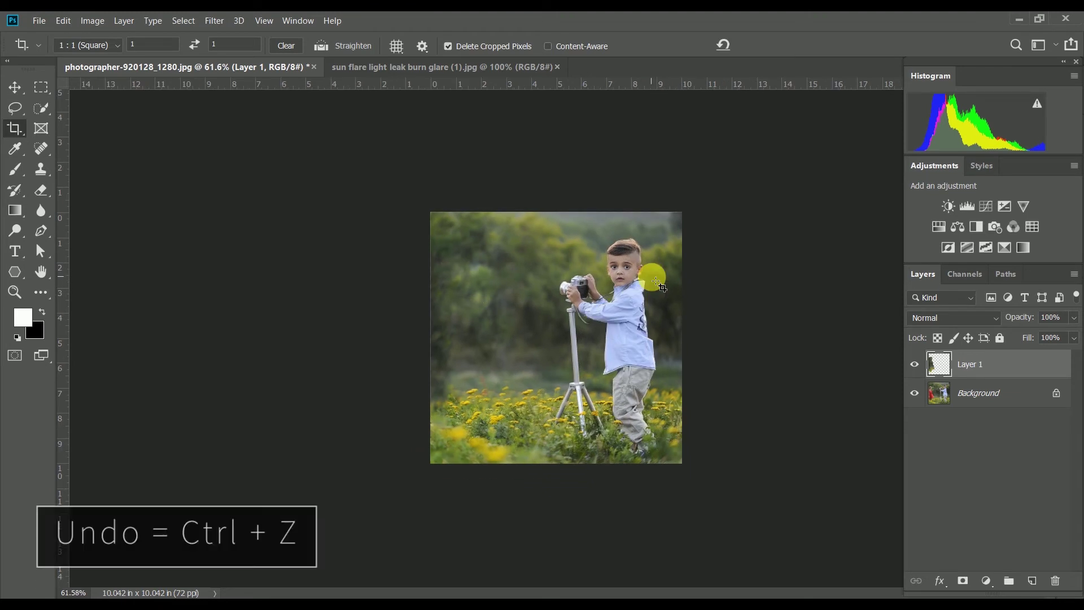
{"action": "key", "text": "ctrl+z"}
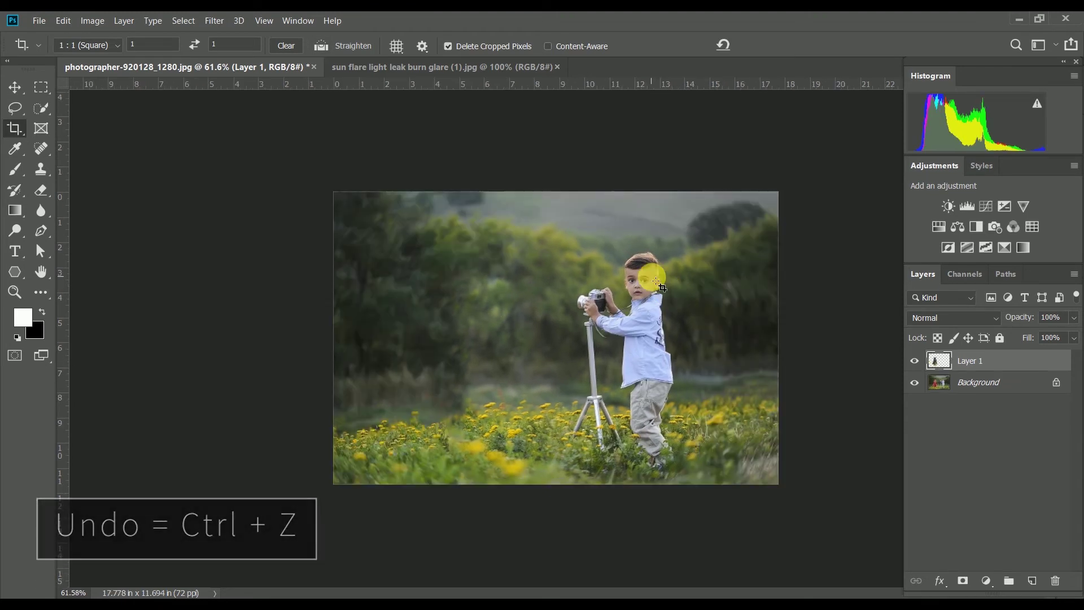
- Crop the photo to a rectangle around the boy and tripod, deselect and zoom in
{"action": "left_click", "coordinate": [39, 88]}
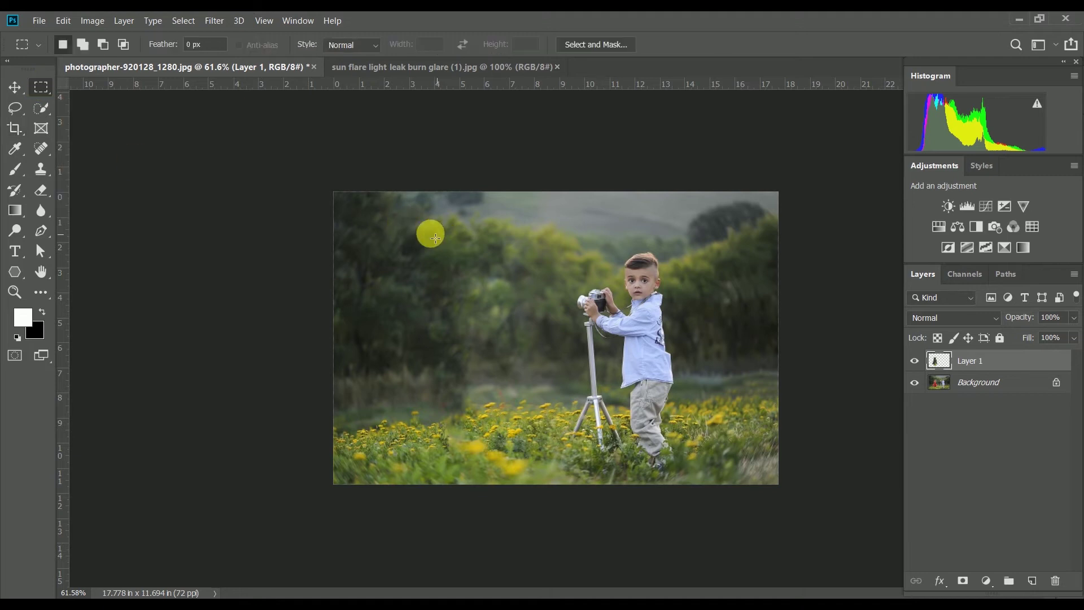
{"action": "left_click_drag", "start_coordinate": [385, 214], "coordinate": [730, 474]}
{"action": "left_click", "coordinate": [90, 20]}
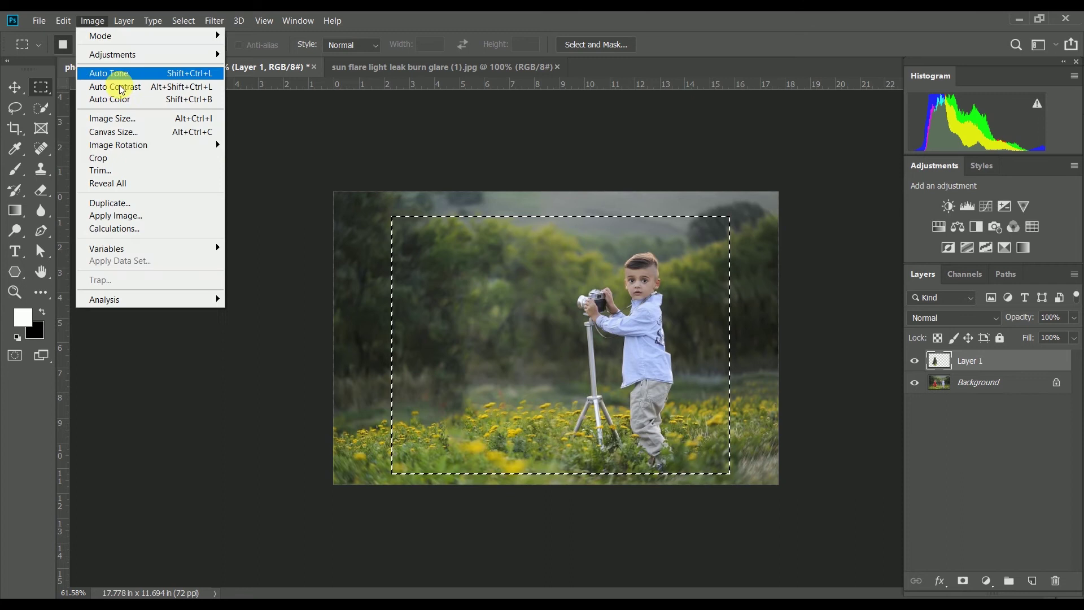
{"action": "left_click", "coordinate": [125, 159]}
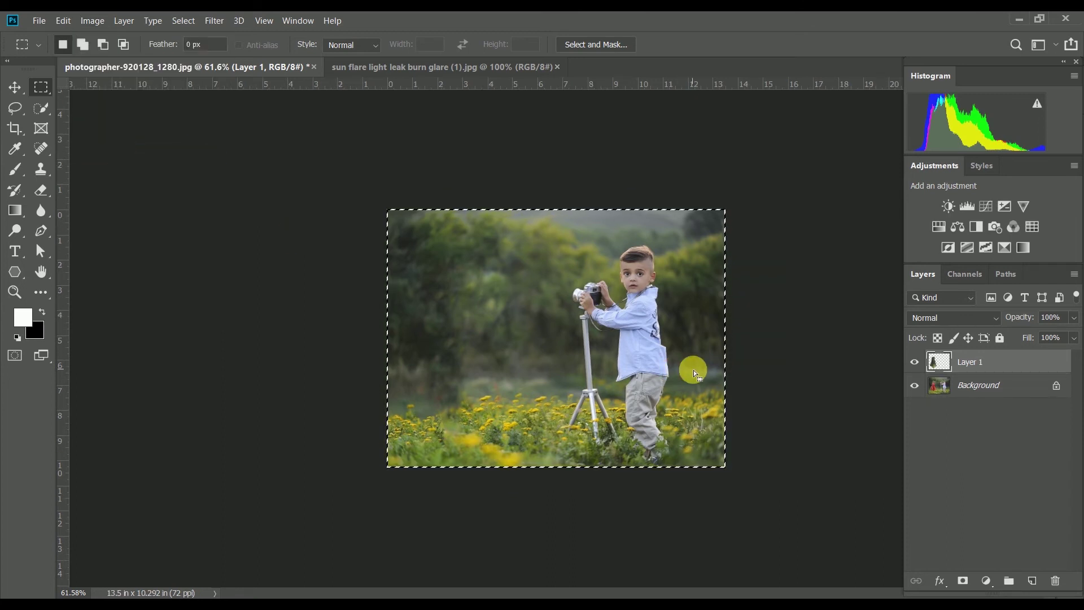
{"action": "left_click", "coordinate": [509, 329]}
{"action": "key", "text": "ctrl+plus"}
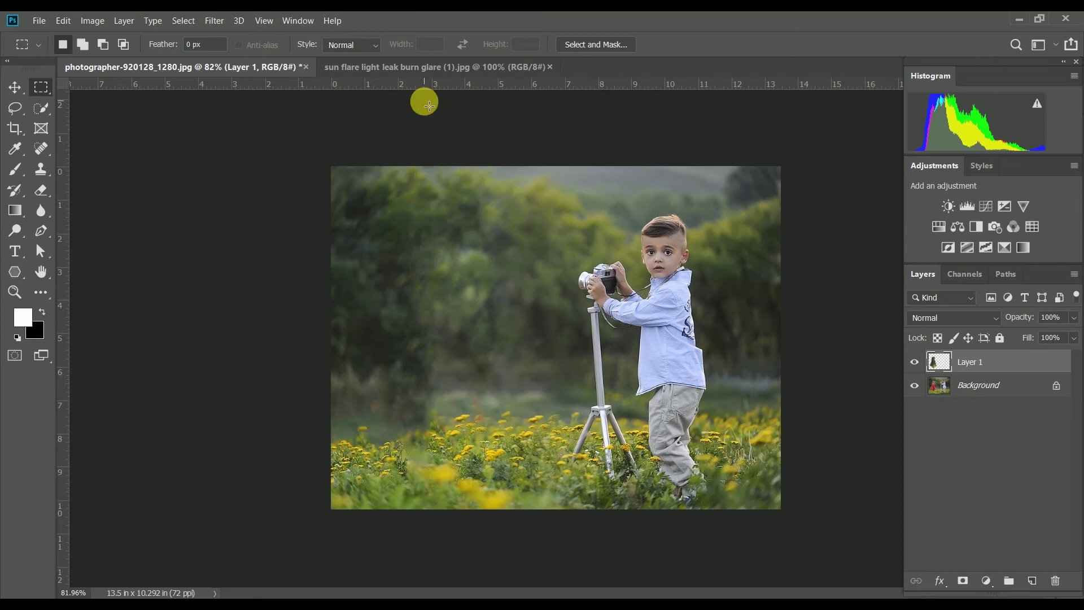
- Float the sun flare and kids photo documents in separate windows side by side
{"action": "left_click_drag", "start_coordinate": [416, 69], "coordinate": [412, 119]}
{"action": "left_click_drag", "start_coordinate": [198, 62], "coordinate": [207, 95]}
{"action": "left_click_drag", "start_coordinate": [351, 93], "coordinate": [588, 141]}
{"action": "left_click_drag", "start_coordinate": [416, 145], "coordinate": [411, 121]}
- Drag the sun flare into the kids photo as Layer 2, re-dock the window, and place it over the upper-left trees
{"action": "left_click", "coordinate": [15, 87]}
{"action": "left_click", "coordinate": [619, 257]}
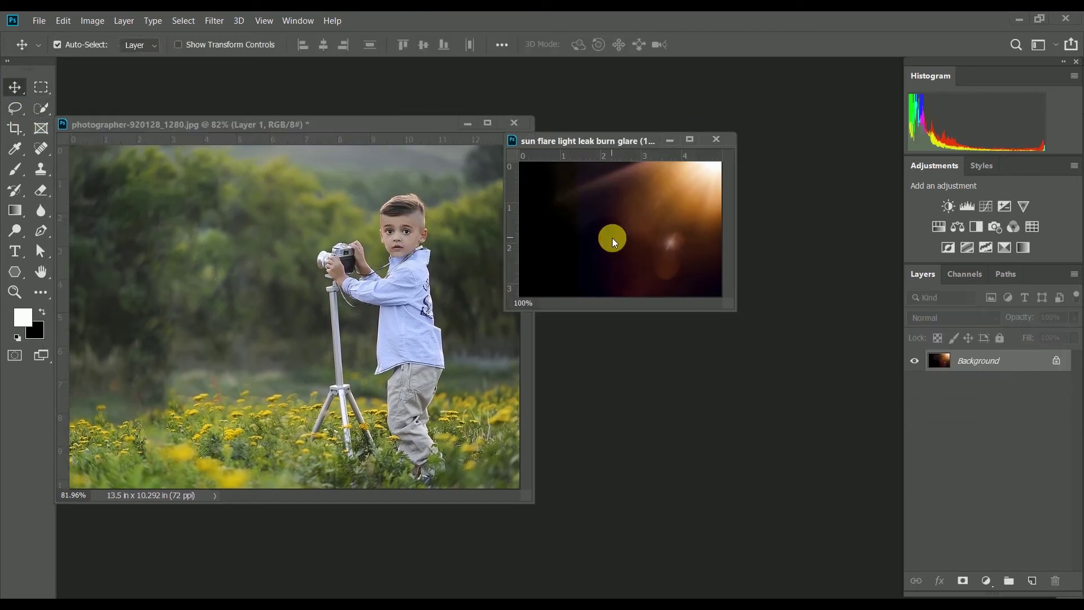
{"action": "left_click_drag", "start_coordinate": [576, 240], "coordinate": [340, 318]}
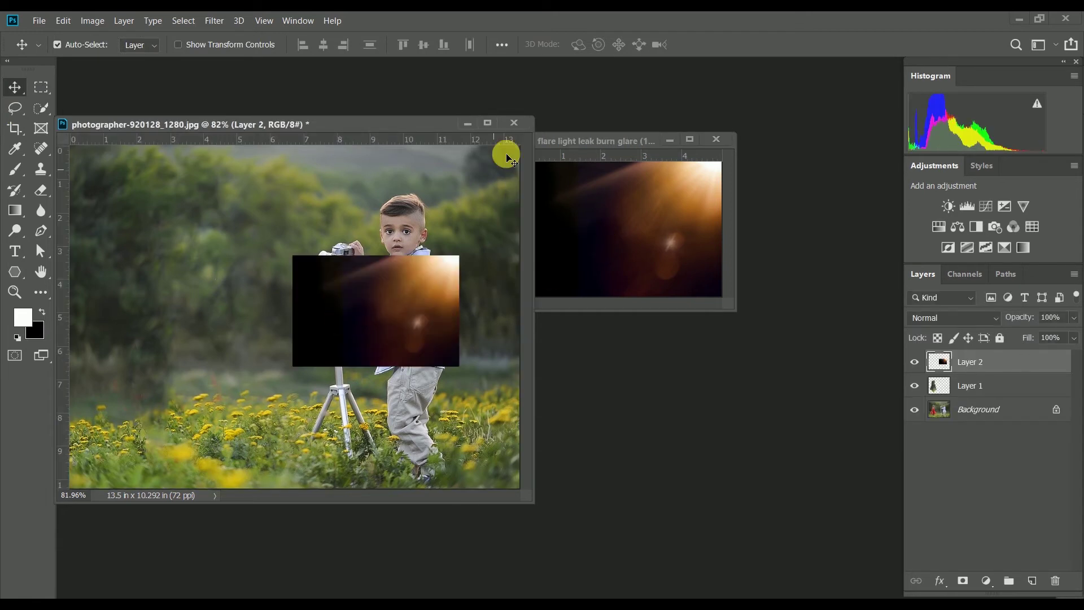
{"action": "left_click_drag", "start_coordinate": [410, 122], "coordinate": [577, 64]}
{"action": "left_click_drag", "start_coordinate": [657, 330], "coordinate": [492, 279]}
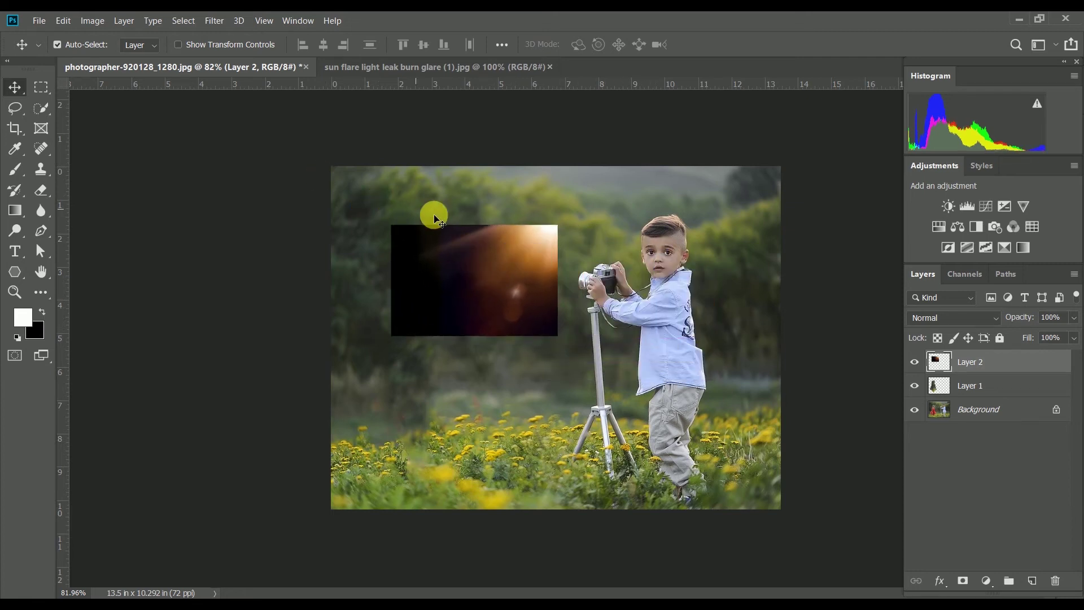
- Free Transform the flare layer, scaling it to about 226% from the bottom-right corner
{"action": "left_click", "coordinate": [62, 21]}
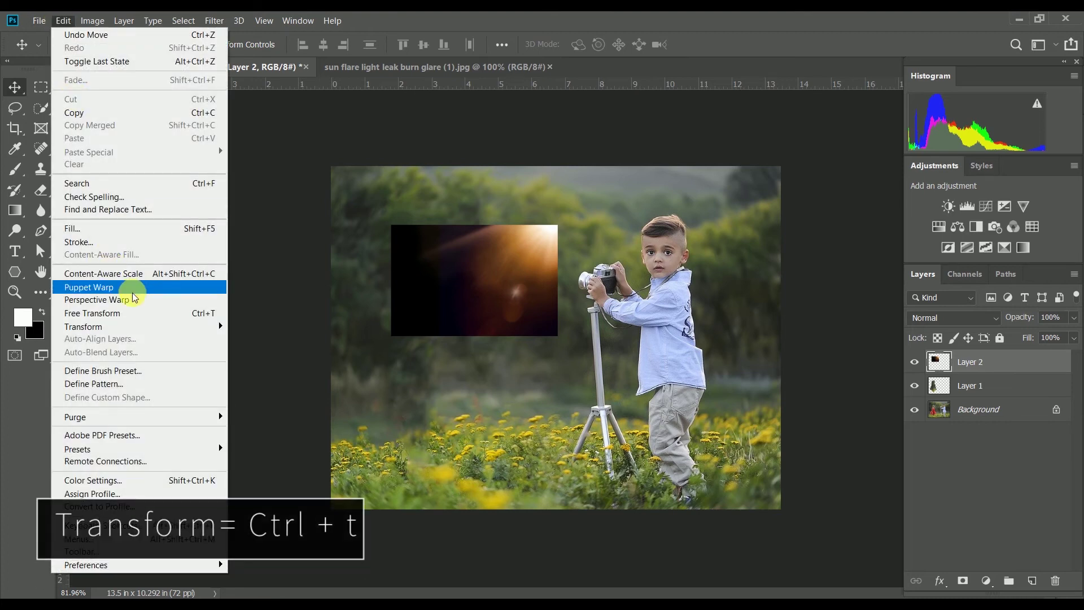
{"action": "left_click", "coordinate": [141, 315]}
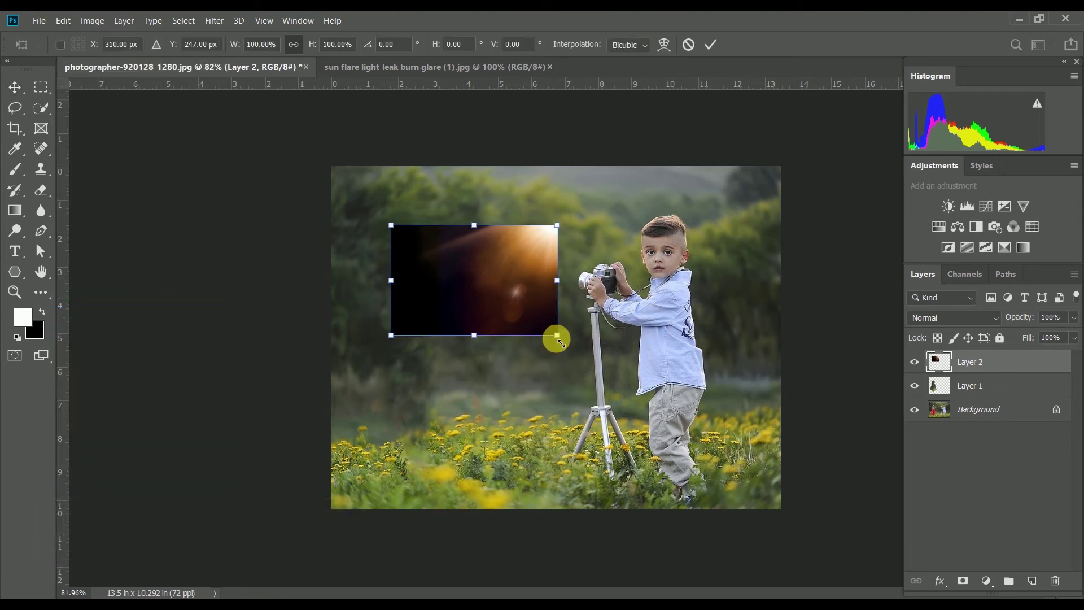
{"action": "left_click_drag", "start_coordinate": [560, 341], "coordinate": [736, 455]}
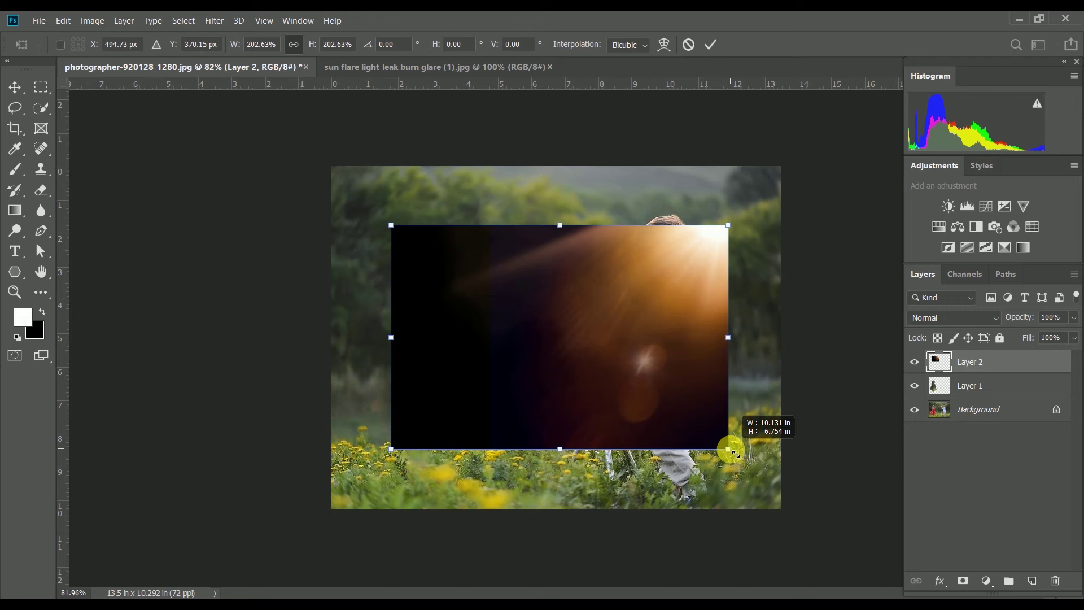
{"action": "key", "text": "ctrl+z"}
{"action": "key", "text": "alt+e"}
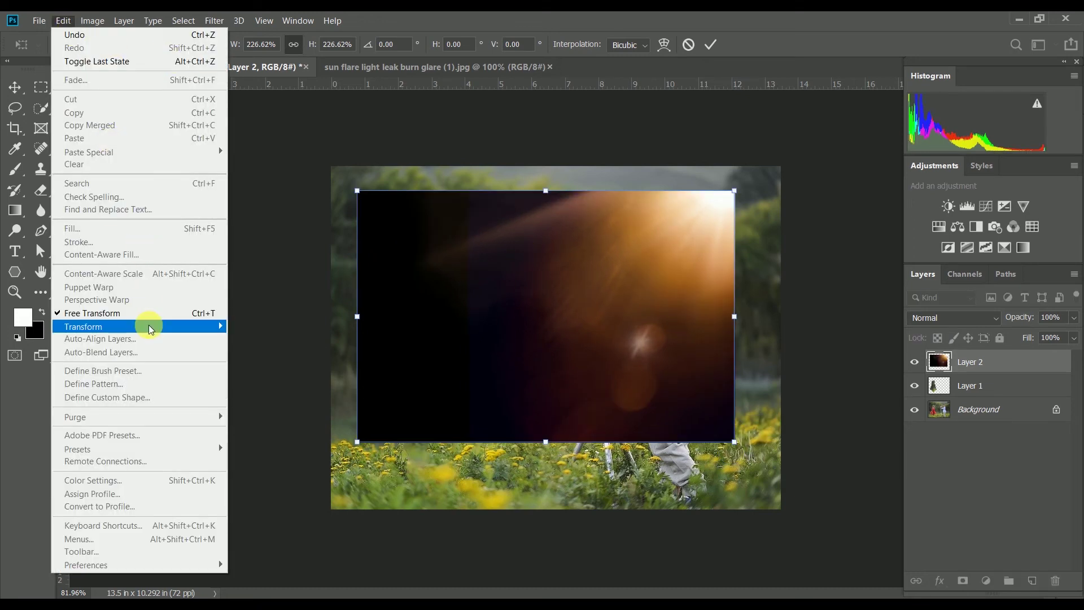
- Flip the flare horizontally, shift it toward the top-left, set Screen blend mode and commit
{"action": "mouse_move", "coordinate": [148, 326]}
{"action": "left_click", "coordinate": [327, 474]}
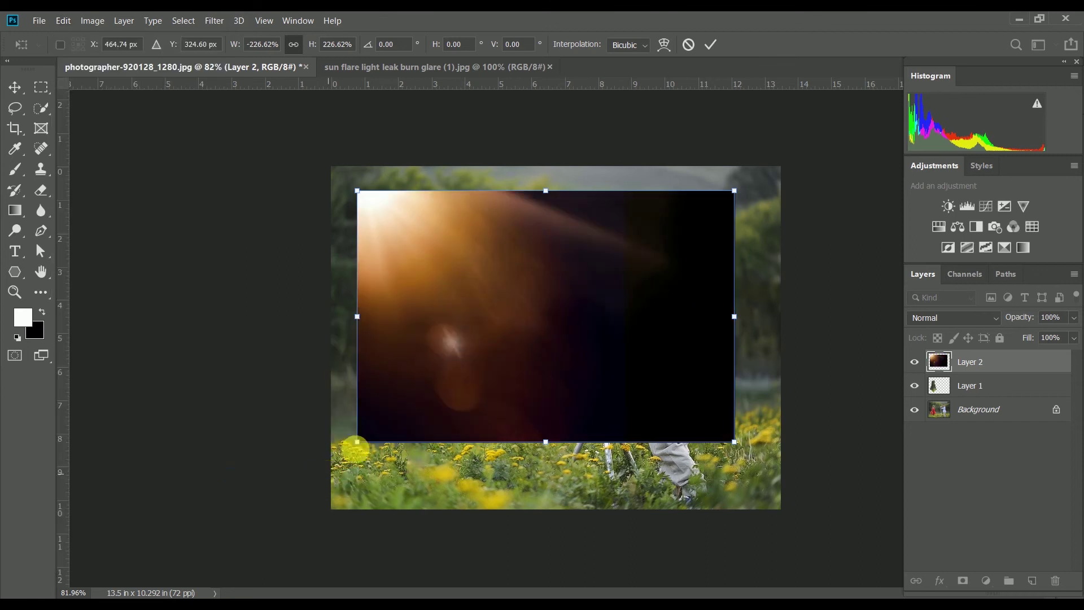
{"action": "left_click_drag", "start_coordinate": [455, 297], "coordinate": [428, 269]}
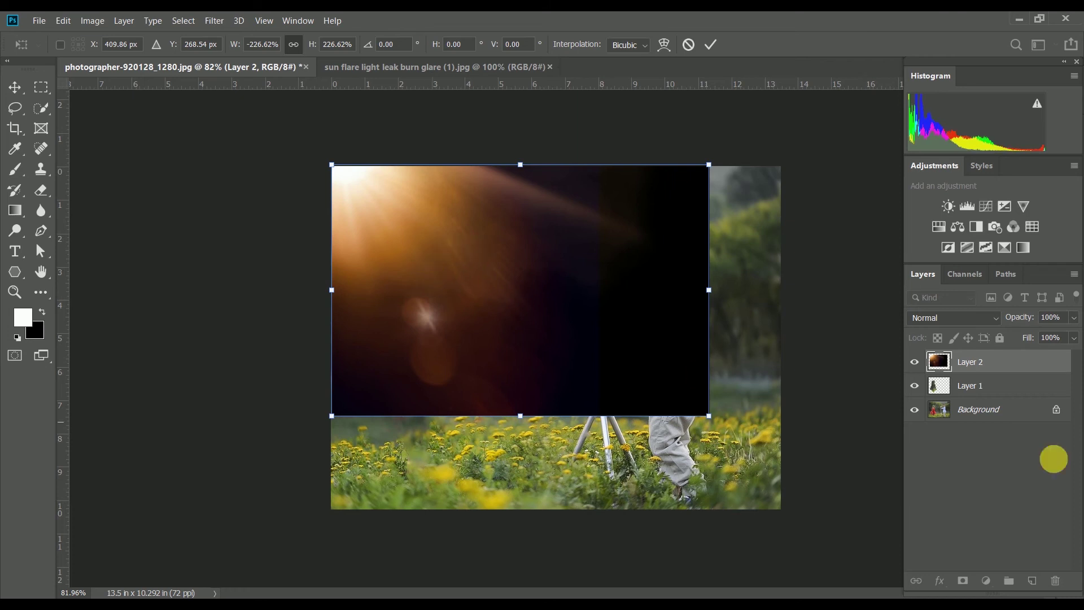
{"action": "left_click", "coordinate": [988, 316]}
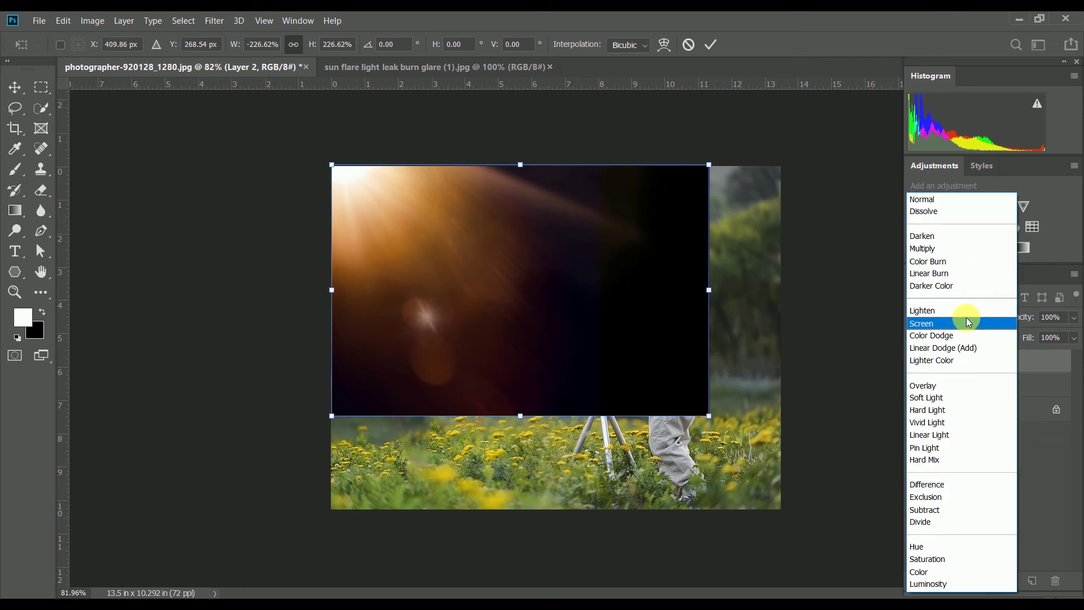
{"action": "left_click", "coordinate": [967, 323]}
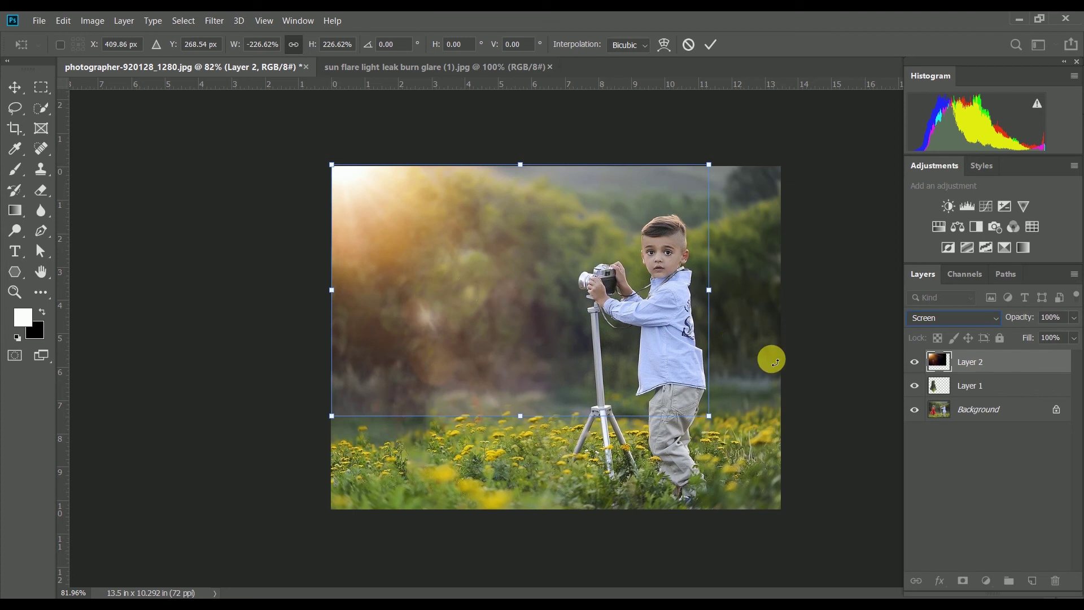
{"action": "left_click", "coordinate": [14, 87]}
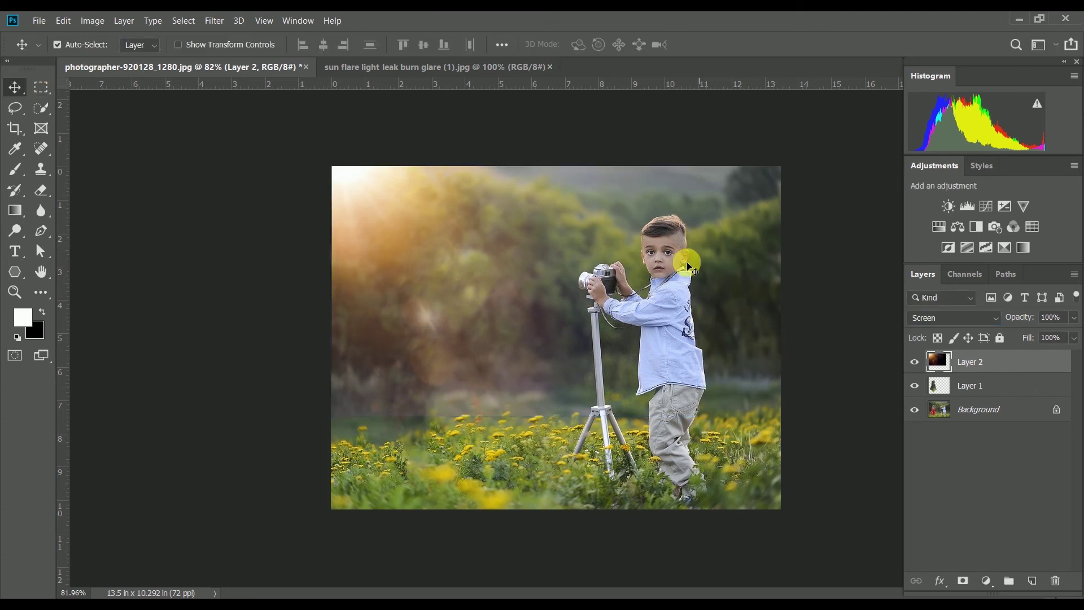
{"action": "scroll", "coordinate": [586, 235], "scroll_direction": "down", "scroll_amount": 3}
{"action": "scroll", "coordinate": [651, 347], "scroll_direction": "up", "scroll_amount": 1}
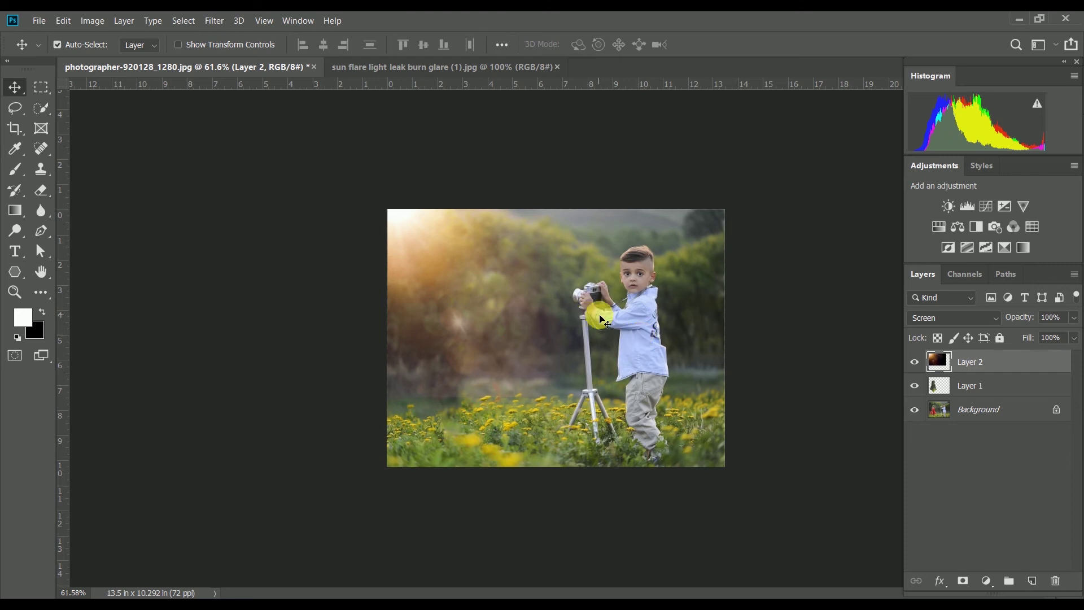
{"action": "scroll", "coordinate": [601, 320], "scroll_direction": "up", "scroll_amount": 2}
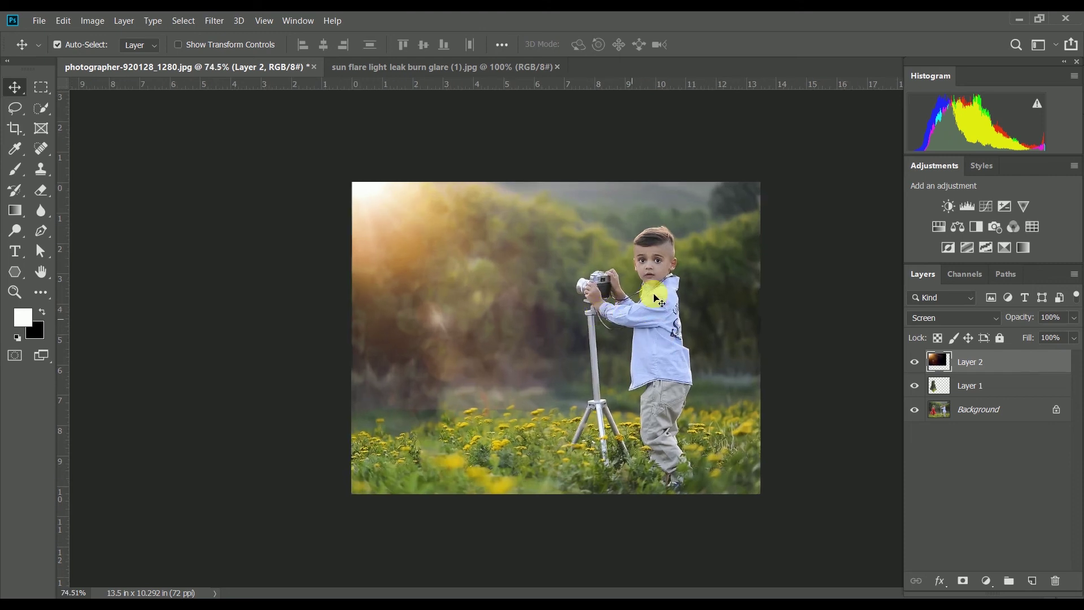
{"action": "scroll", "coordinate": [512, 250], "scroll_direction": "up", "scroll_amount": 1}
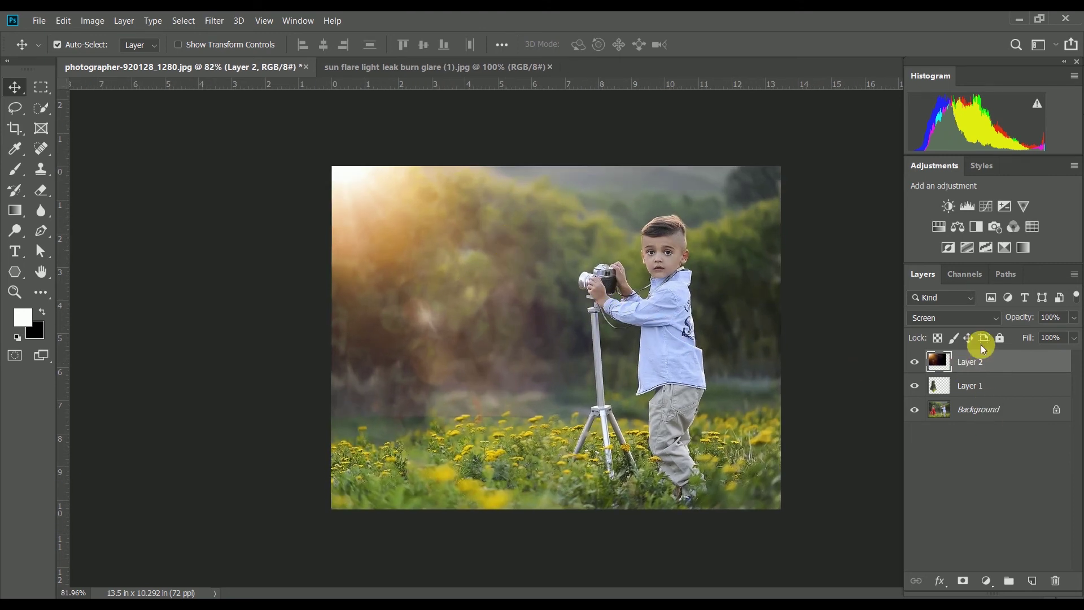
{"action": "left_click", "coordinate": [915, 410]}
{"action": "left_click", "coordinate": [915, 408]}
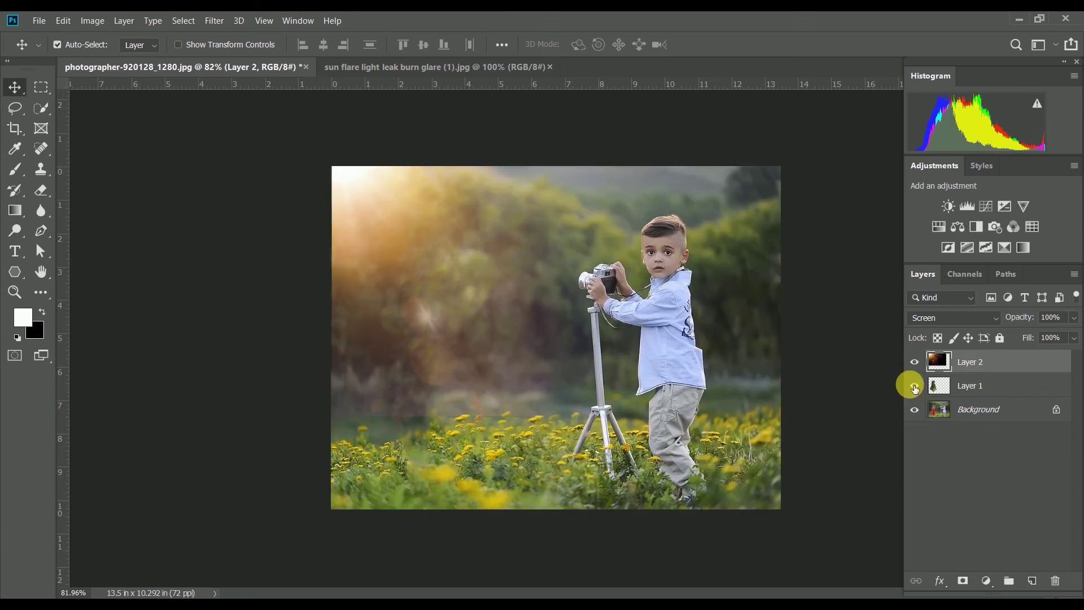
{"action": "left_click", "coordinate": [915, 386]}
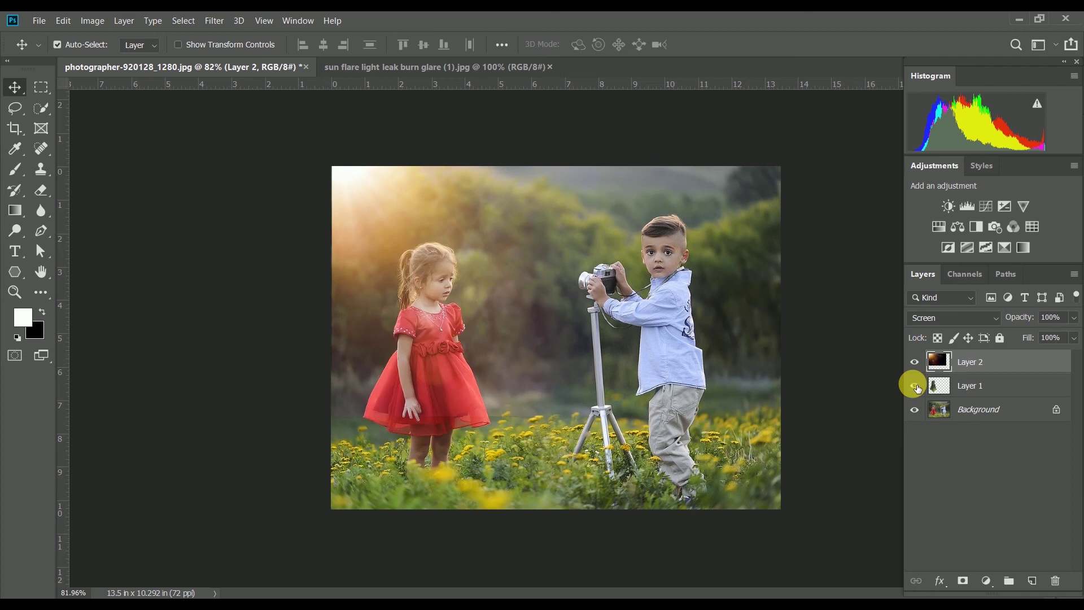
{"action": "left_click", "coordinate": [915, 362]}
{"action": "left_click", "coordinate": [915, 362]}
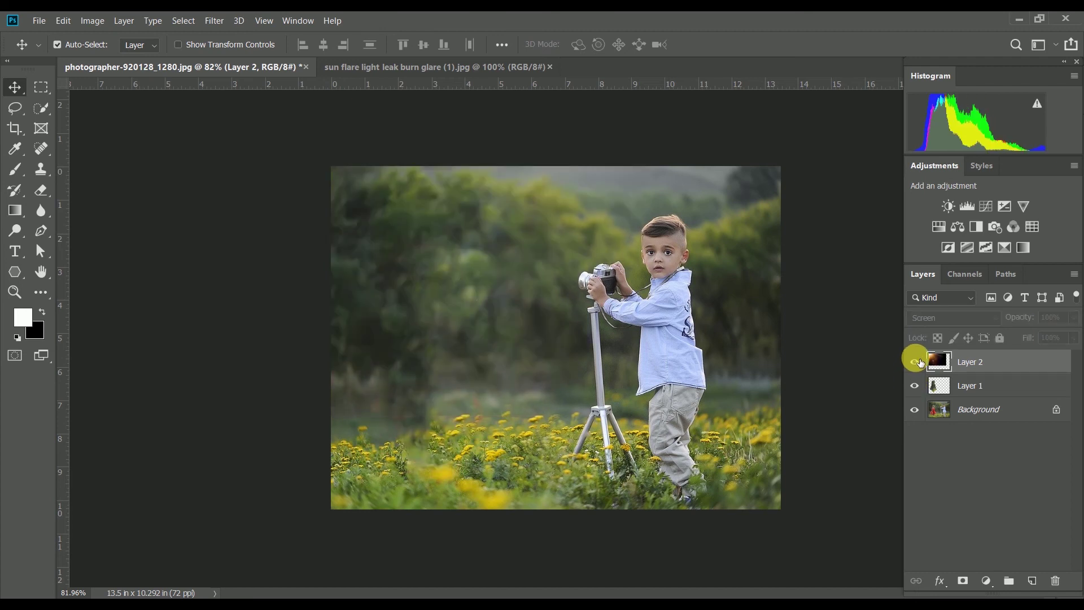
{"action": "left_click", "coordinate": [915, 362]}
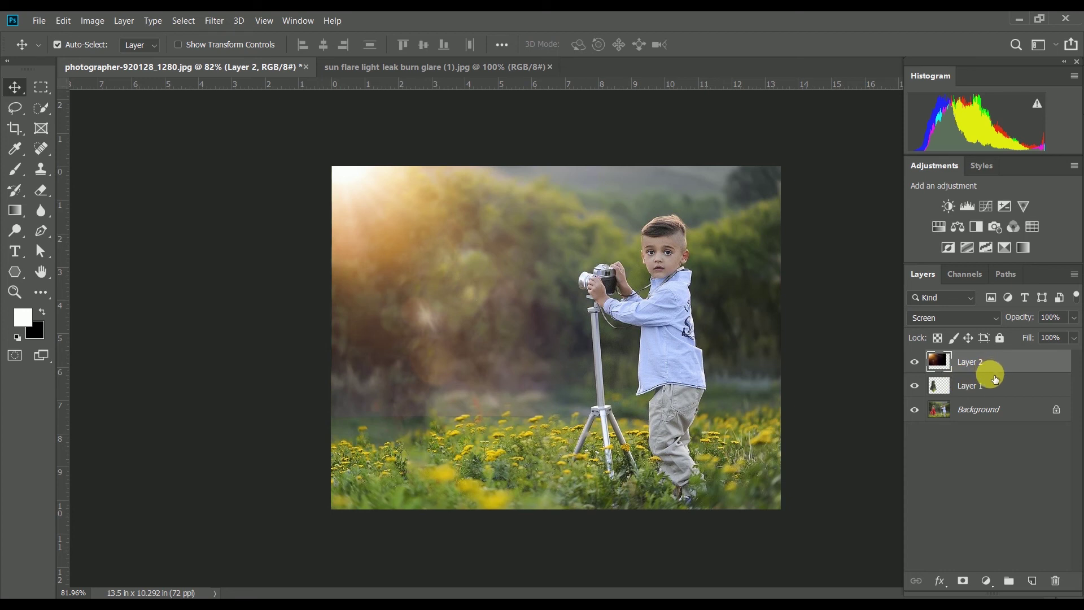
{"action": "key", "text": "ctrl"}
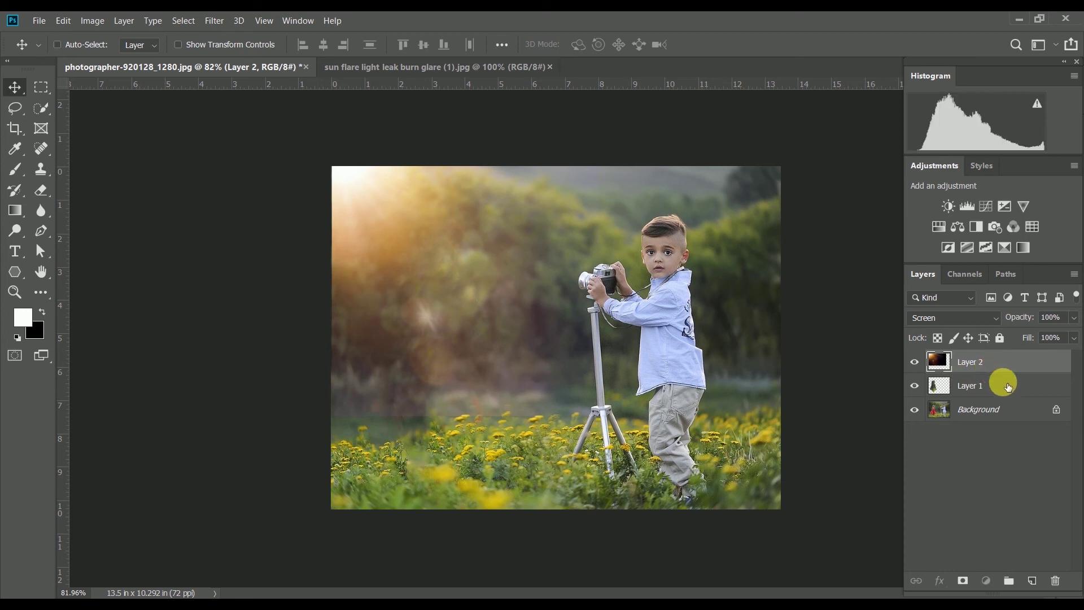
- Group Layer 1 and Layer 2 into Group 1, then toggle its visibility to compare before and after
{"action": "left_click", "coordinate": [1008, 388], "text": "ctrl"}
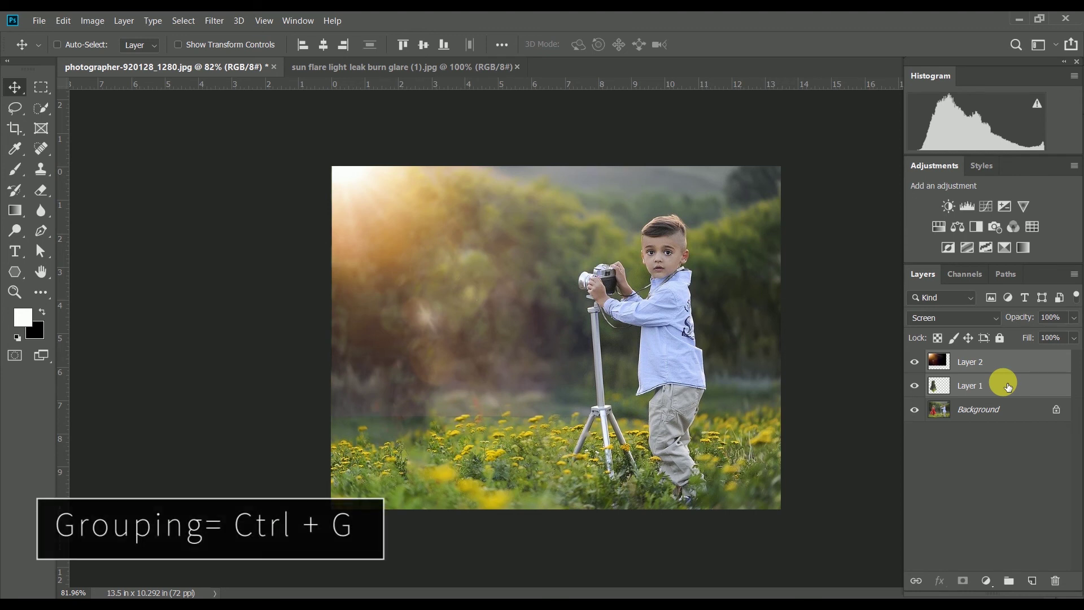
{"action": "key", "text": "ctrl+g"}
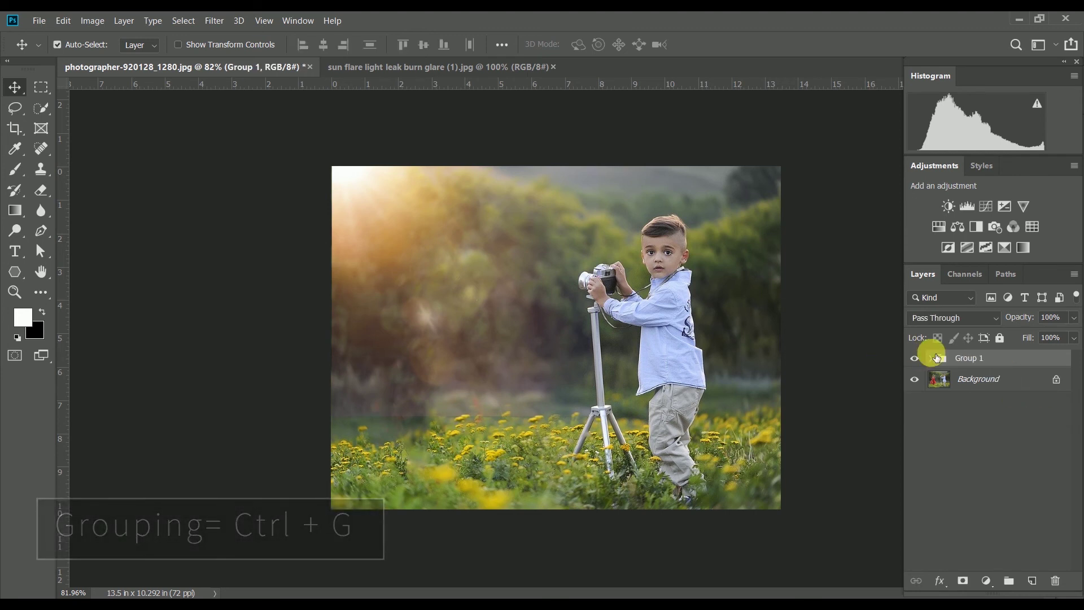
{"action": "left_click", "coordinate": [932, 358]}
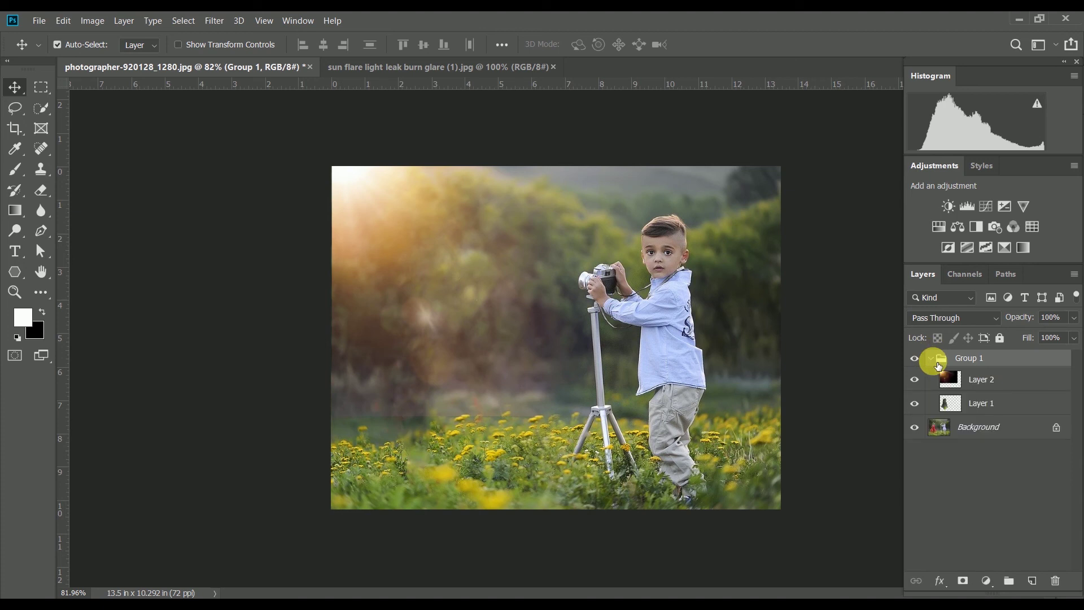
{"action": "left_click", "coordinate": [932, 360]}
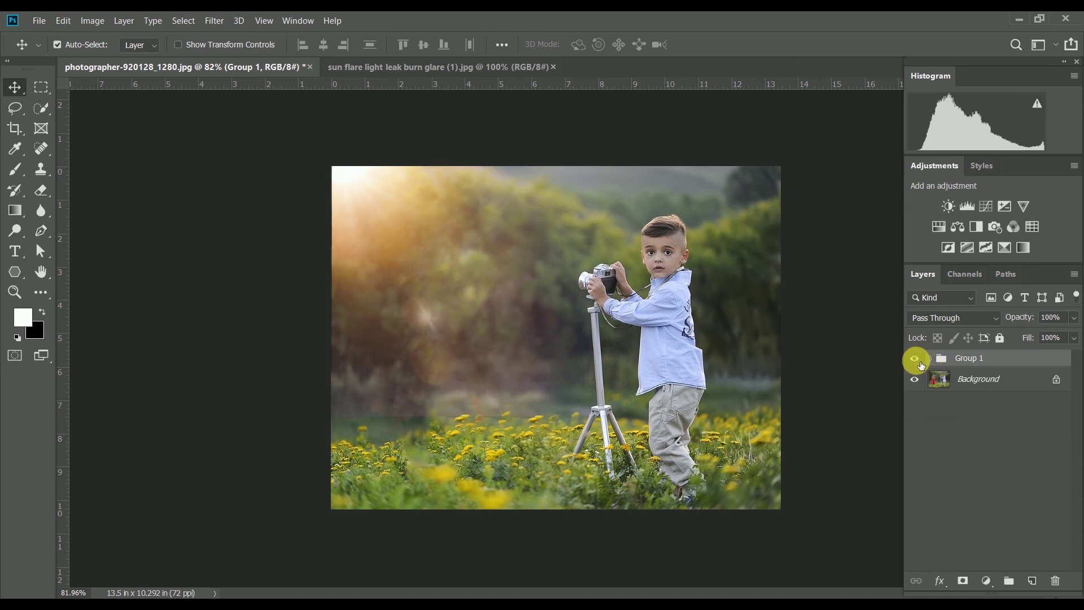
{"action": "left_click", "coordinate": [915, 359]}
{"action": "left_click", "coordinate": [915, 359]}
{"action": "left_click", "coordinate": [915, 359]}
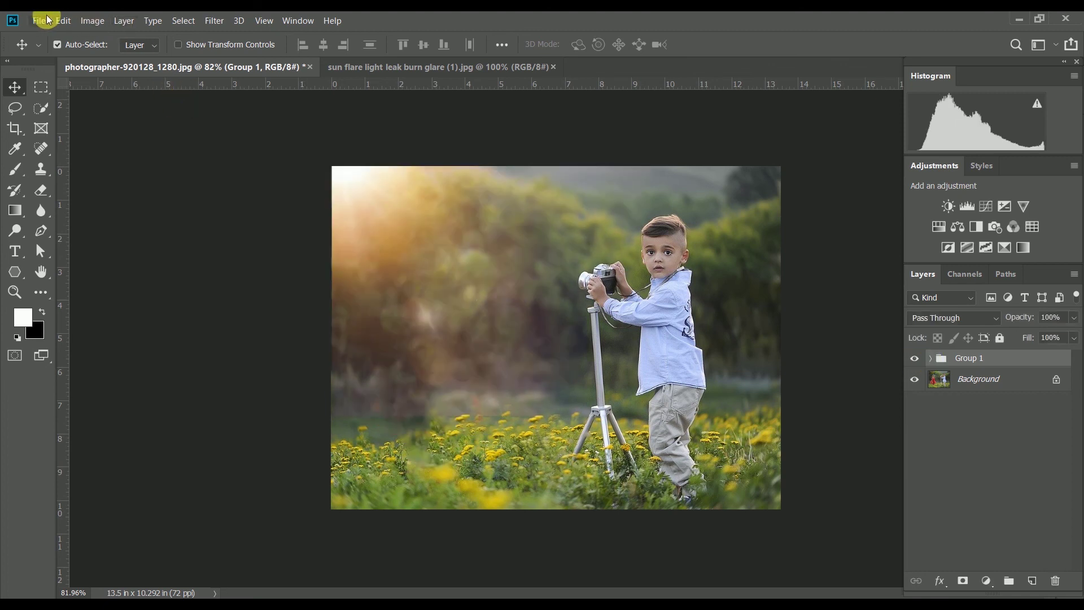
- Save the photo as JPEG 'portrait editing.jpg' at quality 8, then close the sun-flare document
{"action": "key", "text": "ctrl+shift+s"}
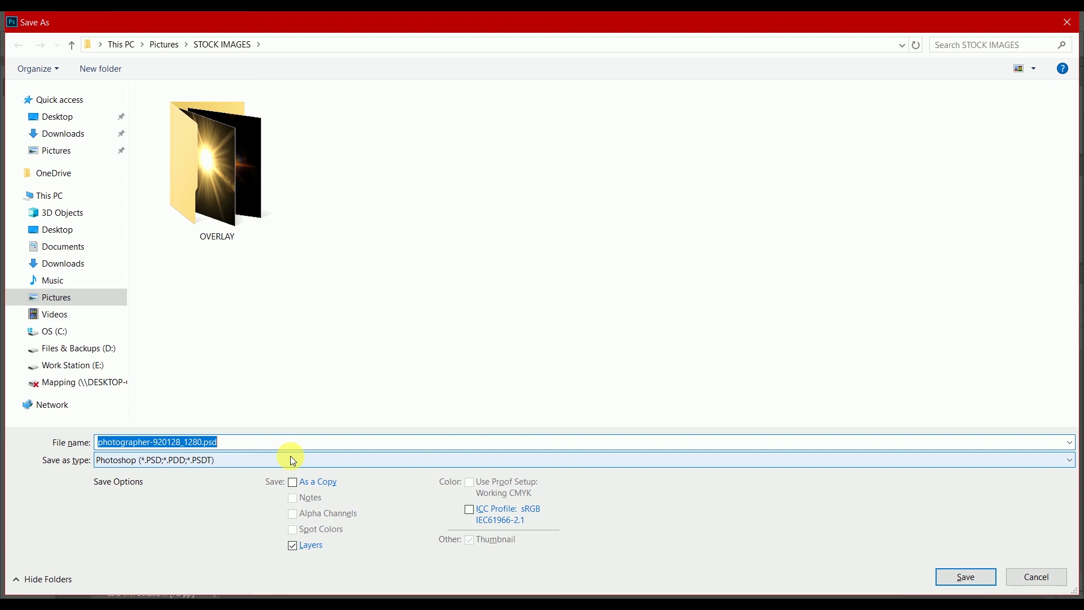
{"action": "type", "text": "portrait editing"}
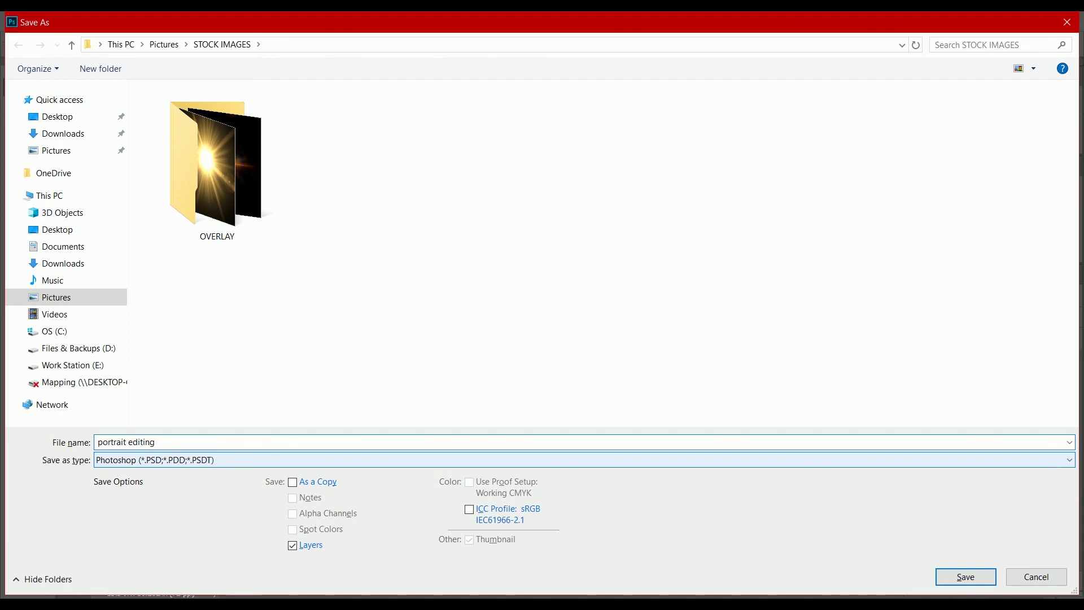
{"action": "left_click", "coordinate": [293, 460]}
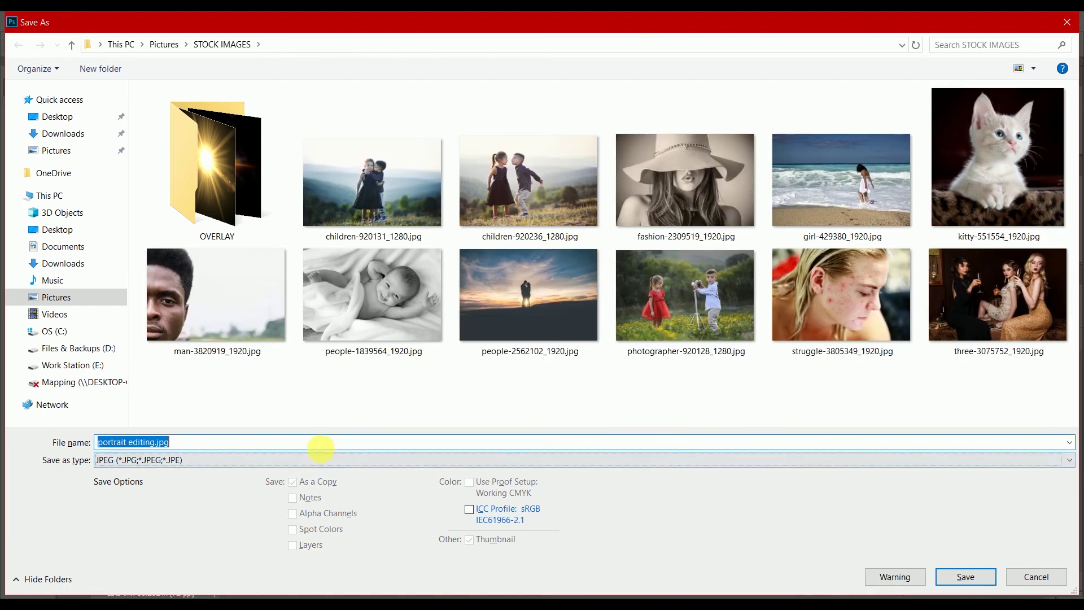
{"action": "left_click", "coordinate": [313, 460]}
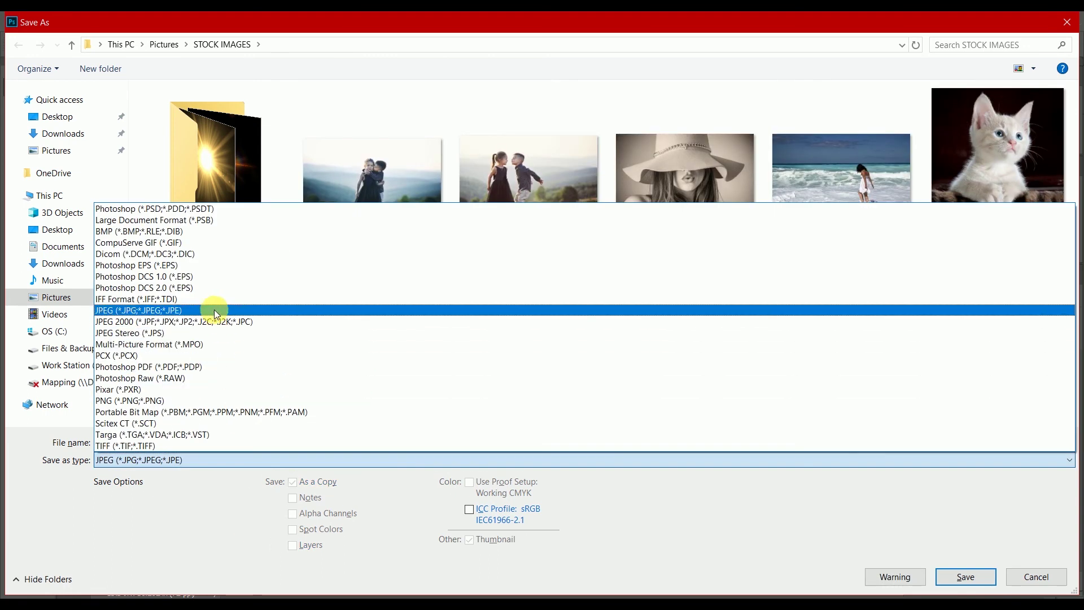
{"action": "left_click", "coordinate": [215, 309]}
{"action": "left_click", "coordinate": [976, 577]}
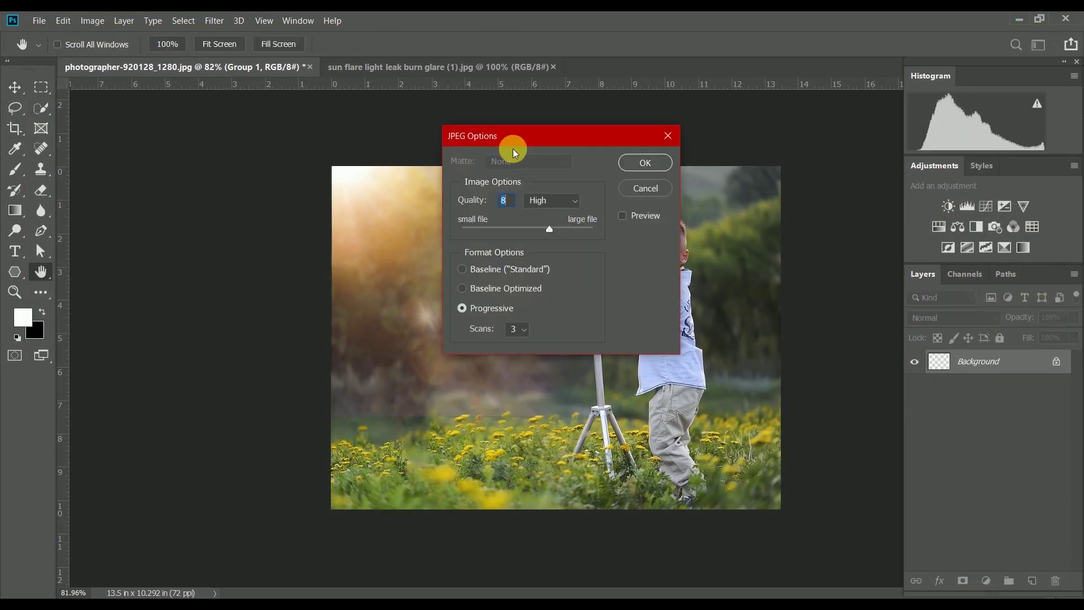
{"action": "left_click", "coordinate": [646, 162]}
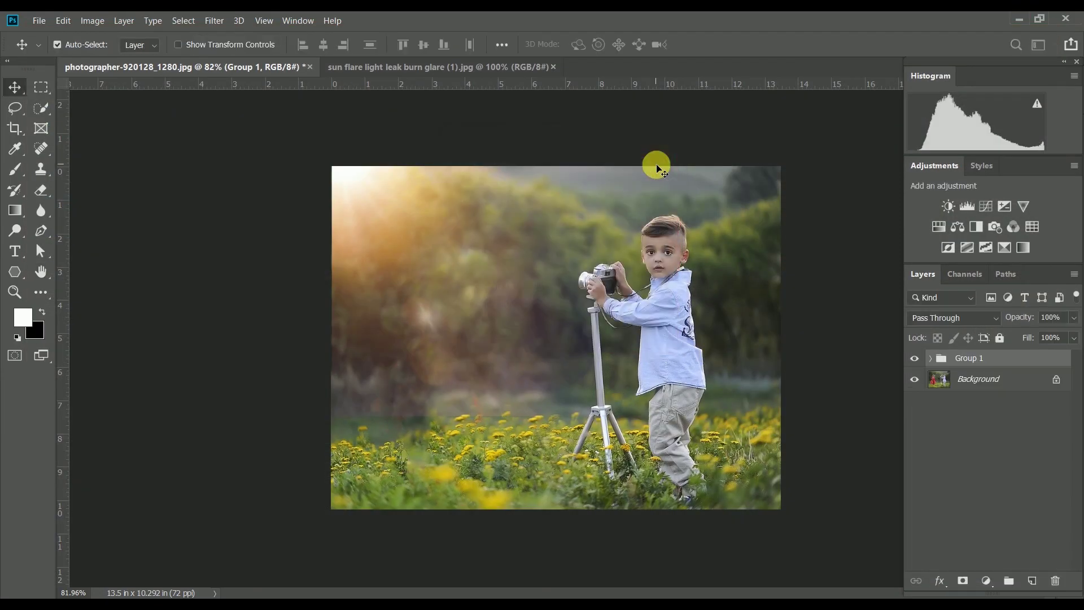
{"action": "left_click", "coordinate": [554, 67]}
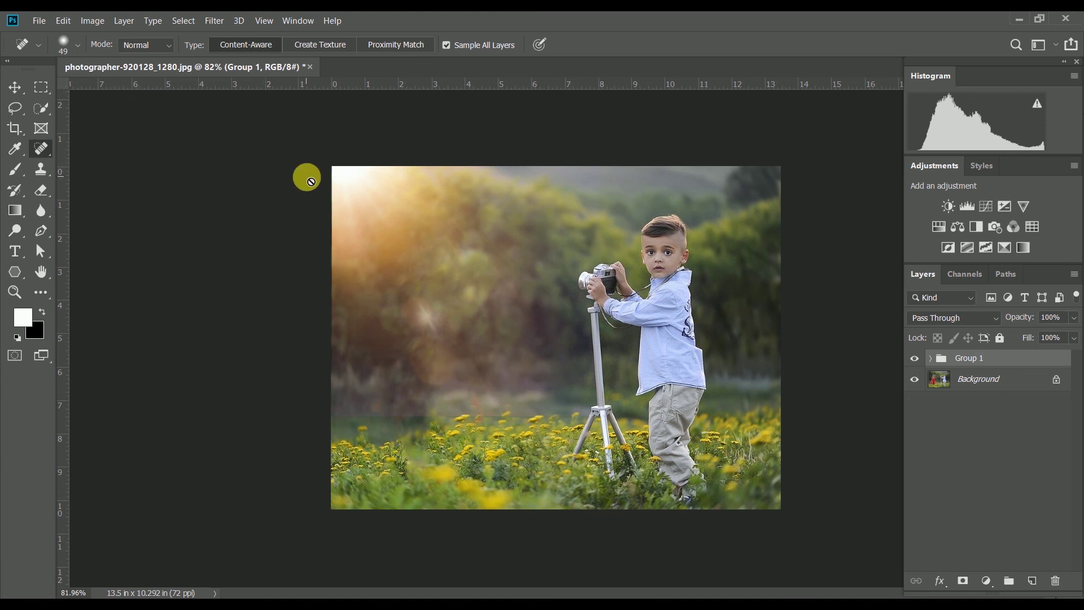